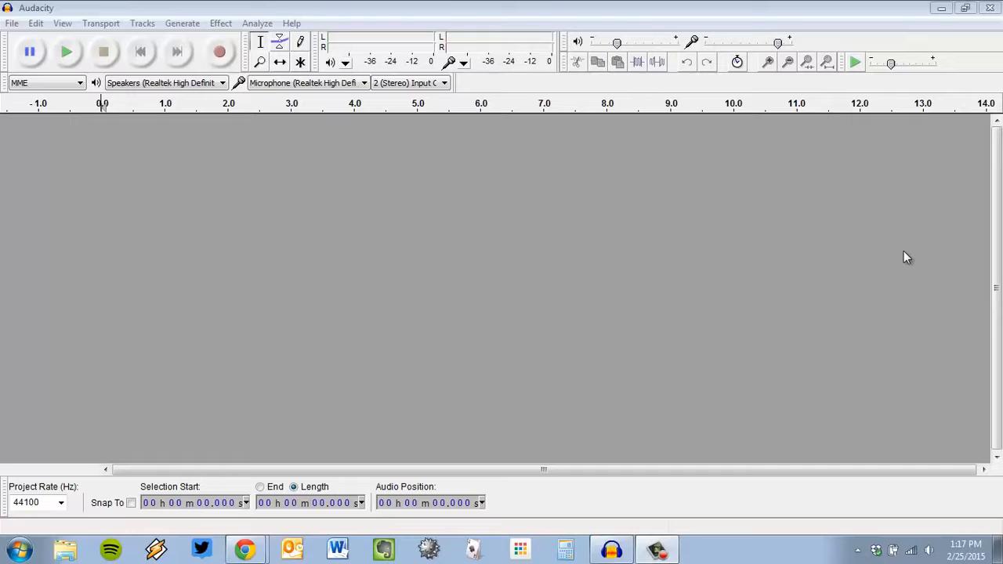
# - Look at the Audacity manual's tutorial on mixing a narration with background music in Chrome and return to Audacity
pyautogui.click(752, 7)
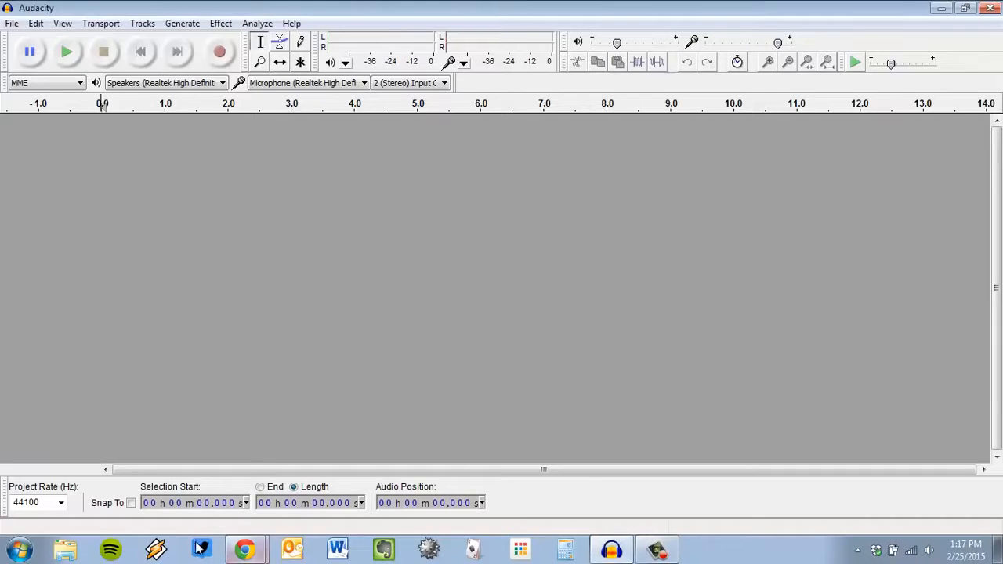
pyautogui.click(244, 548)
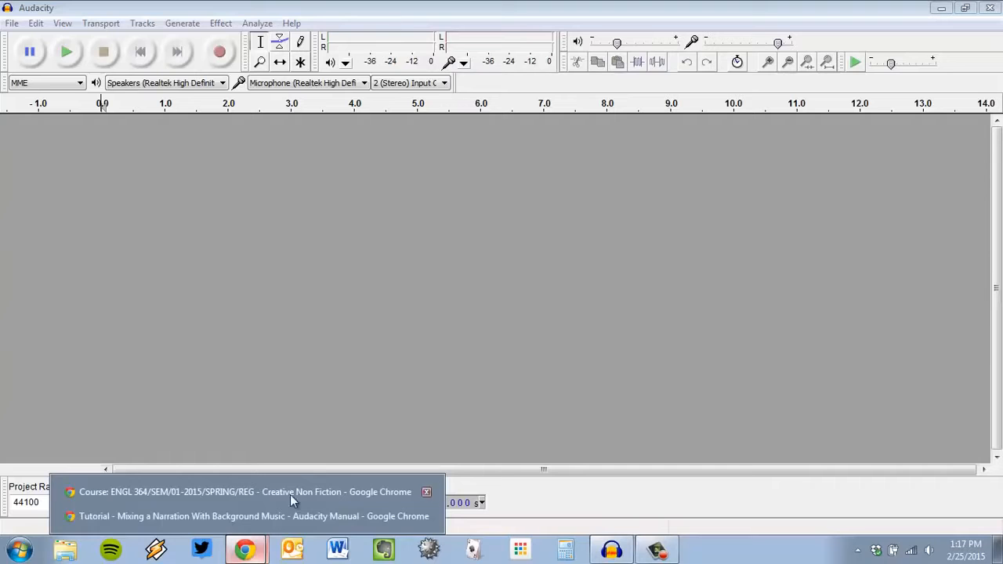
pyautogui.click(255, 515)
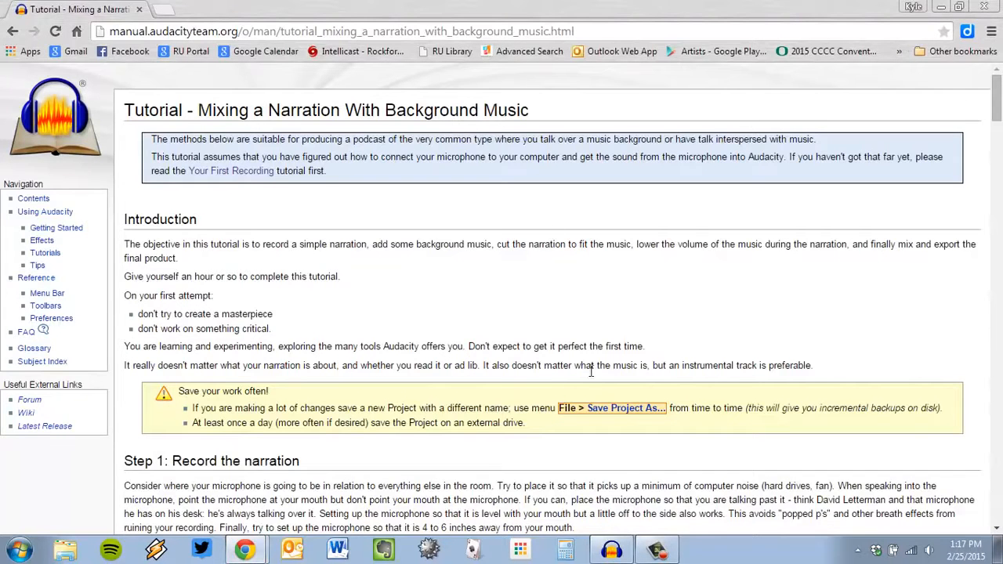
pyautogui.click(614, 552)
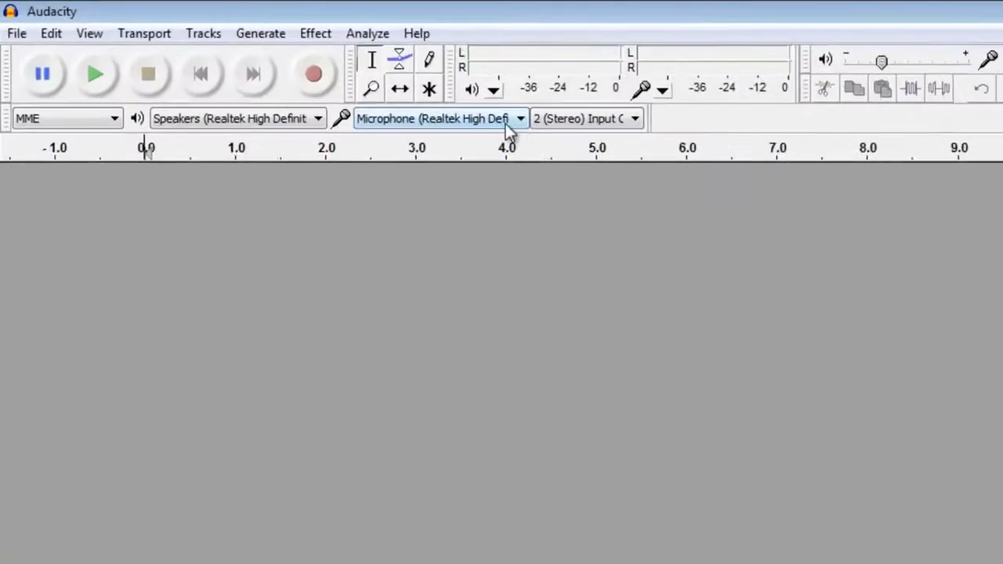
# - Set the Yeti Stereo Microphone as the recording device and start monitoring its input level
pyautogui.click(664, 154)
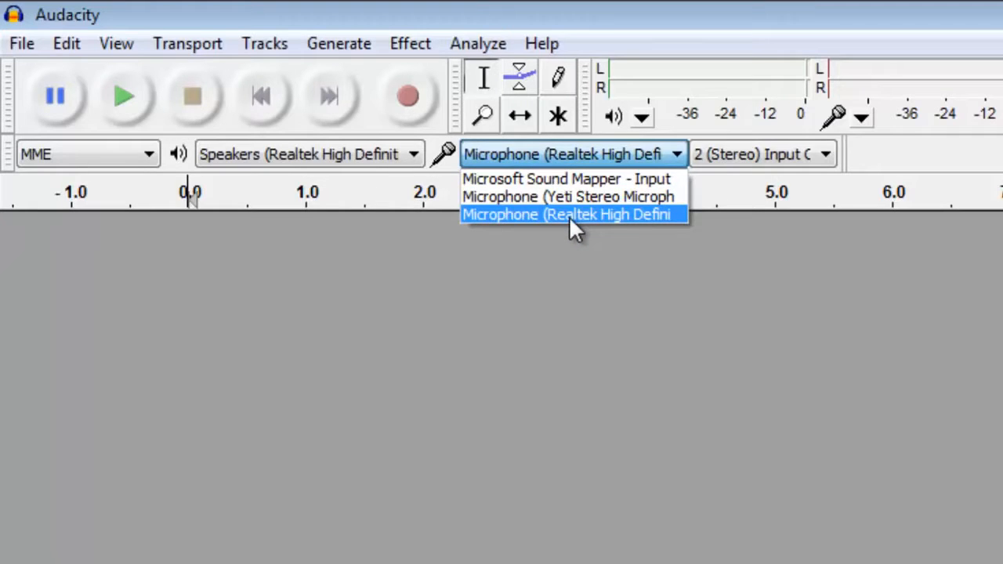
pyautogui.click(576, 196)
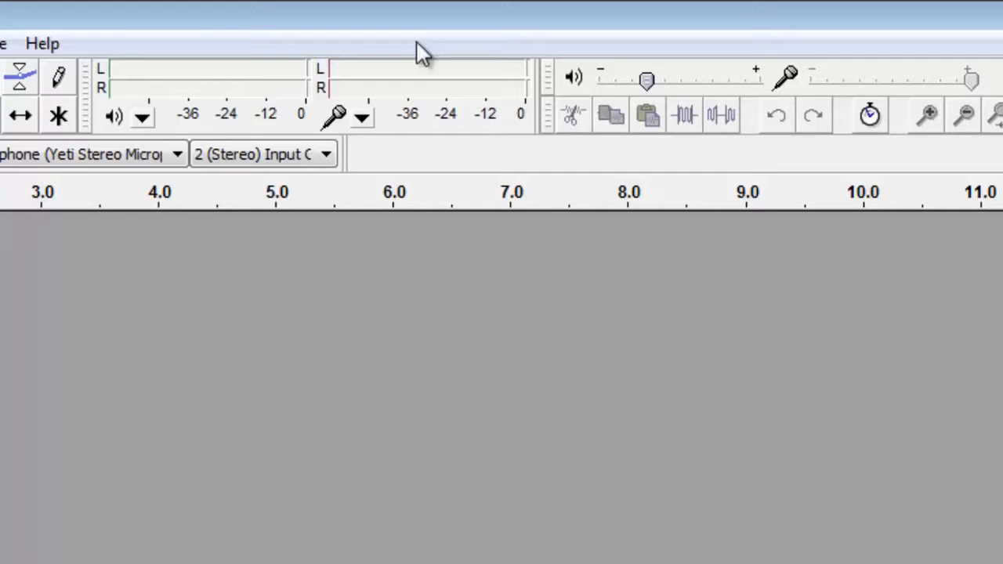
pyautogui.click(415, 85)
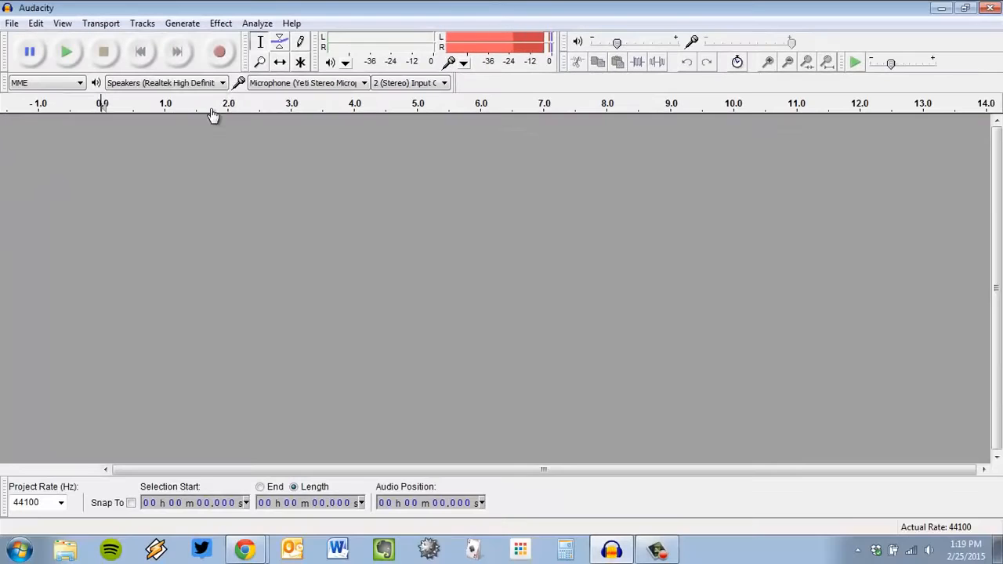
# - Record a stereo narration about 38 seconds long and fit the whole recording in the window
pyautogui.click(220, 53)
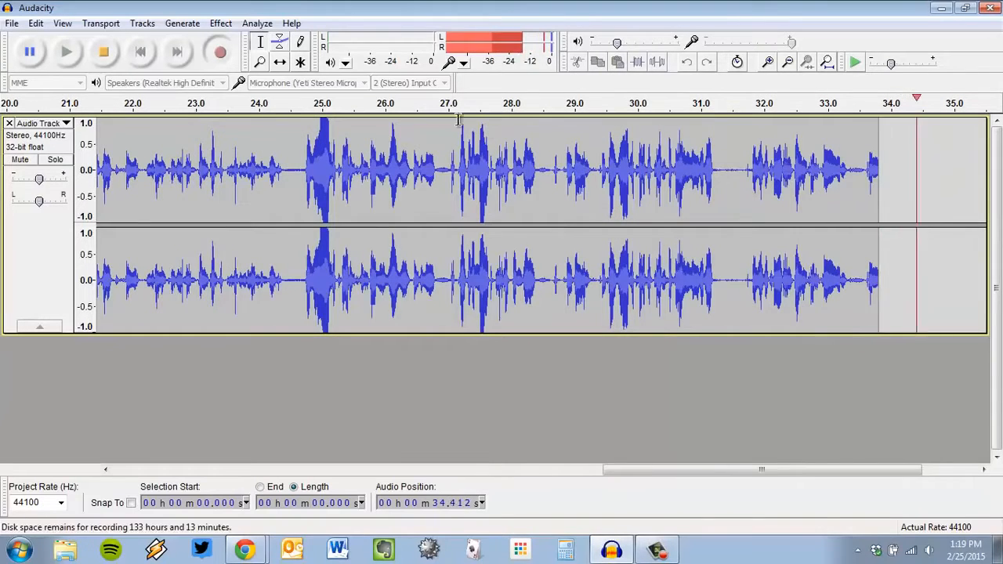
pyautogui.click(104, 52)
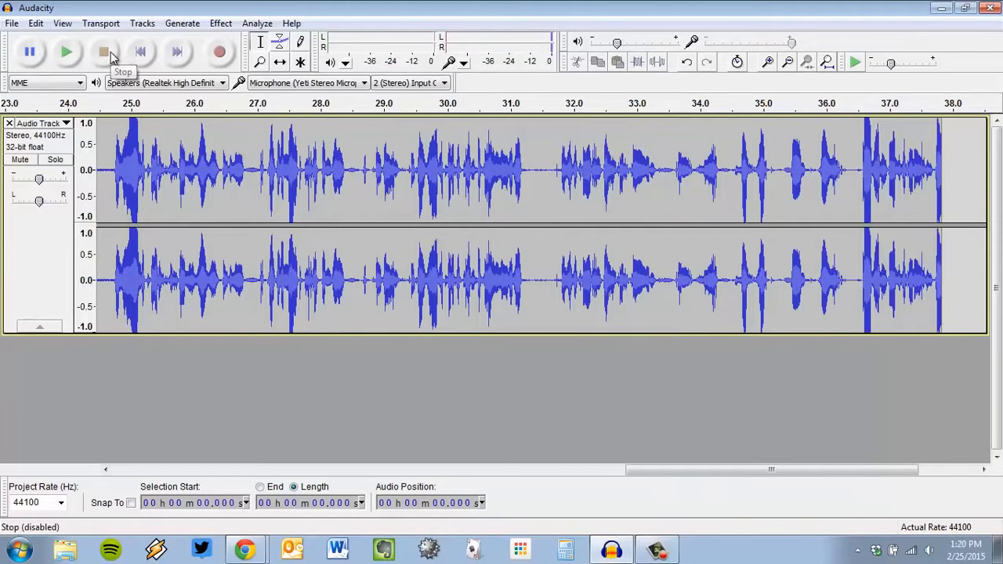
pyautogui.moveTo(684, 473); pyautogui.dragTo(198, 471)
pyautogui.click(63, 24)
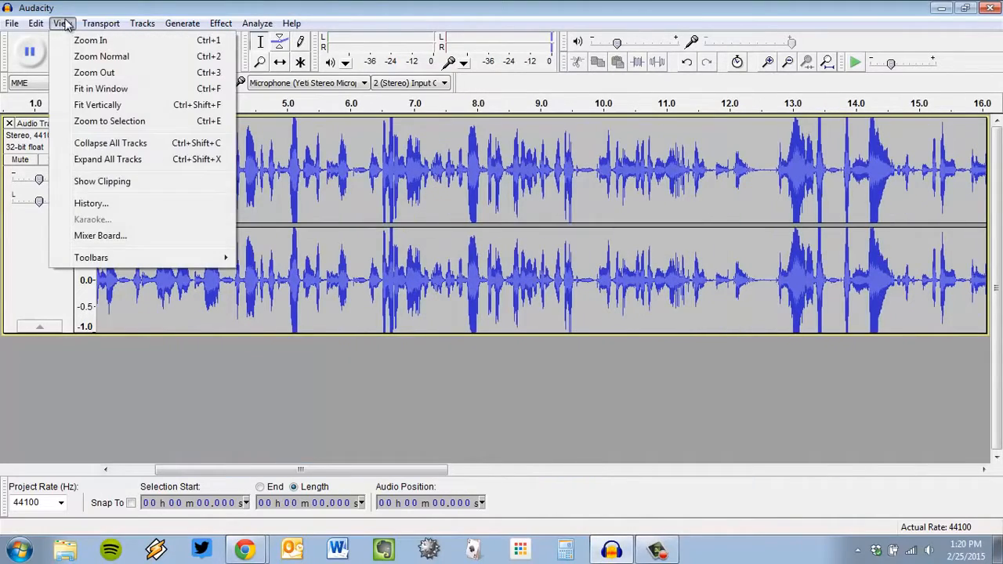
pyautogui.click(100, 88)
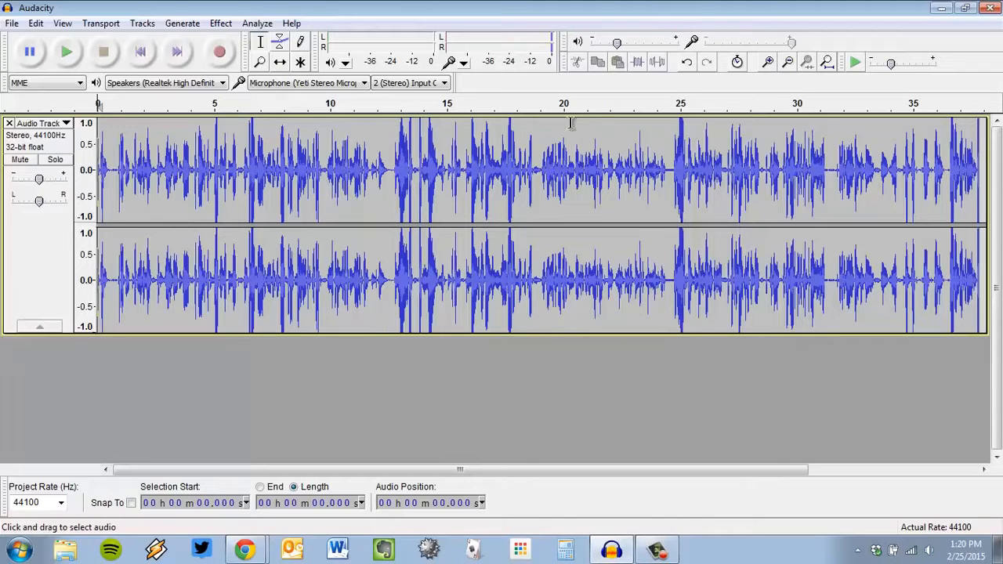
# - Practise selecting the whole narration and a stretch of about 11 seconds starting near 19.7 seconds
pyautogui.doubleClick(378, 187)
pyautogui.click(446, 417)
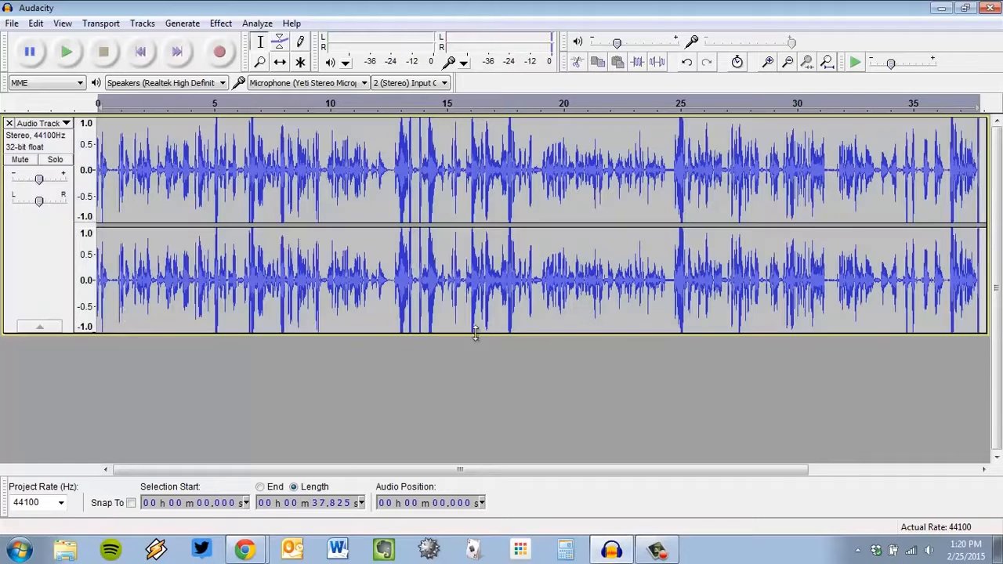
pyautogui.click(25, 245)
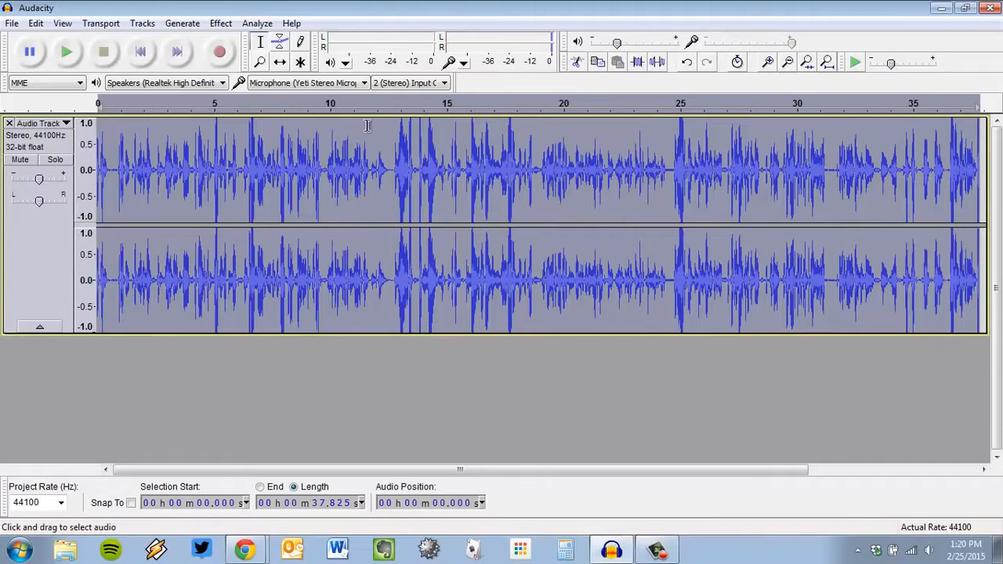
pyautogui.click(275, 158)
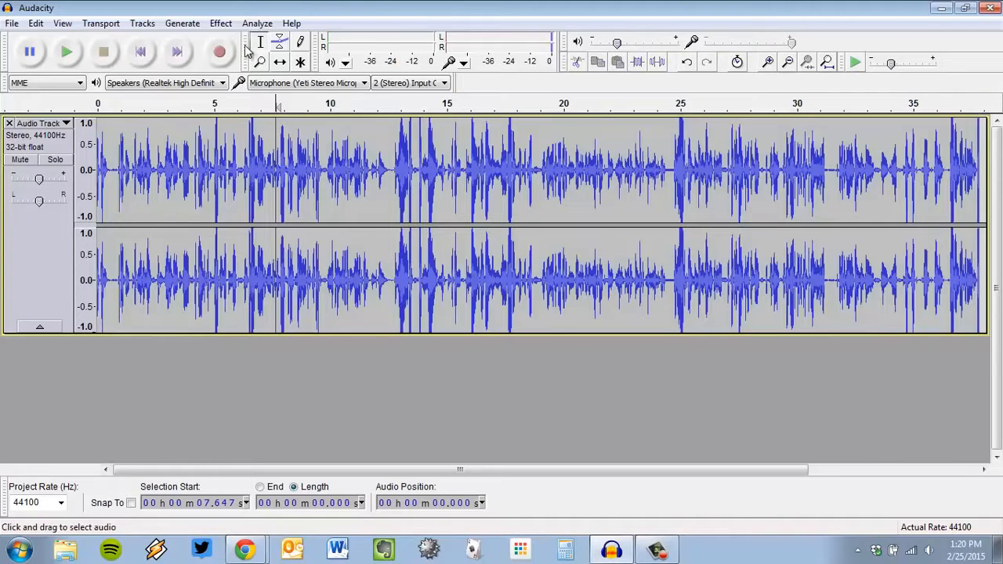
pyautogui.moveTo(280, 160); pyautogui.dragTo(481, 161)
pyautogui.moveTo(559, 159); pyautogui.dragTo(816, 159)
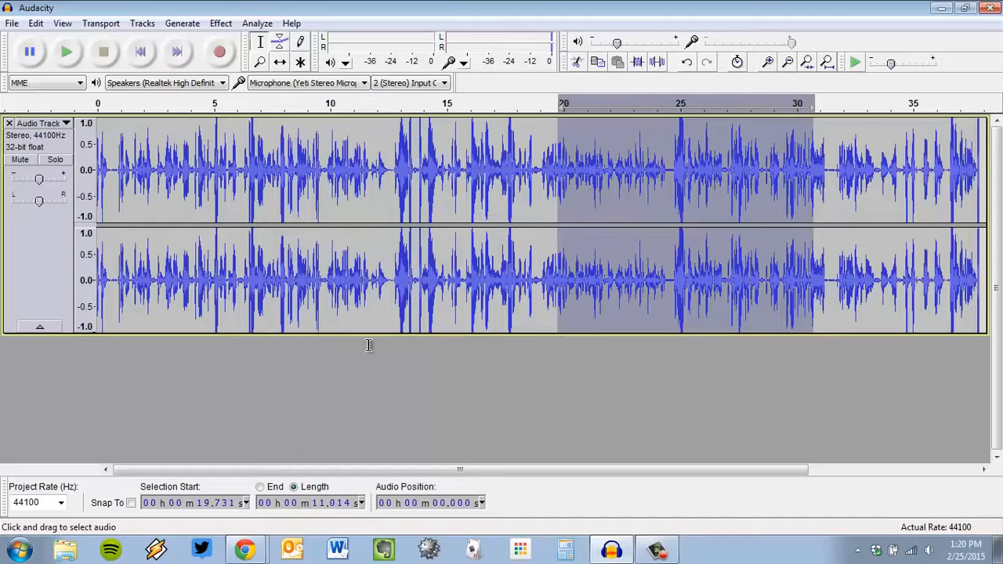
# - Apply the Compressor to the whole narration with a -18 dB threshold and 6:1 ratio, after consulting the manual's narration-editing section in Chrome
pyautogui.click(33, 276)
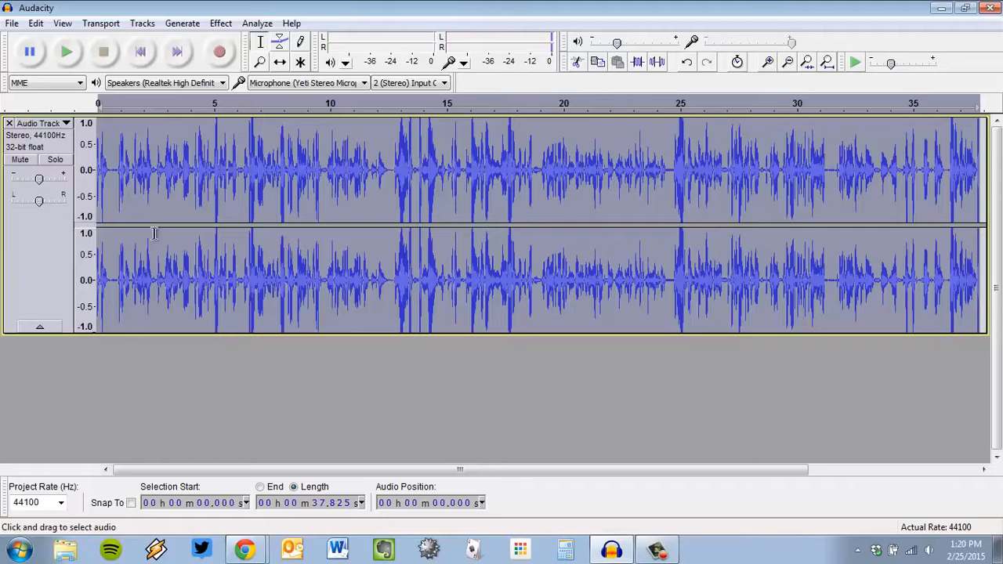
pyautogui.click(227, 26)
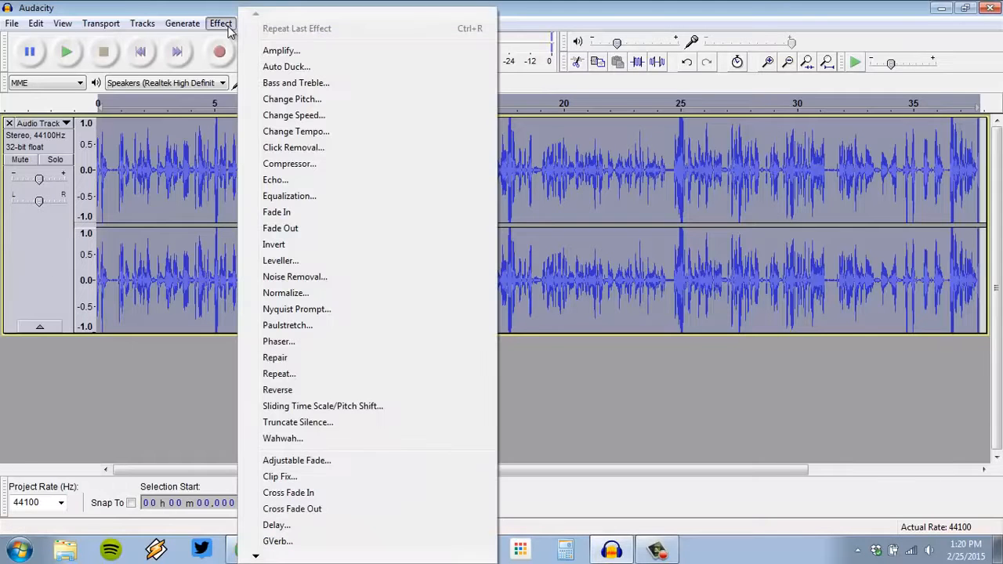
pyautogui.click(323, 165)
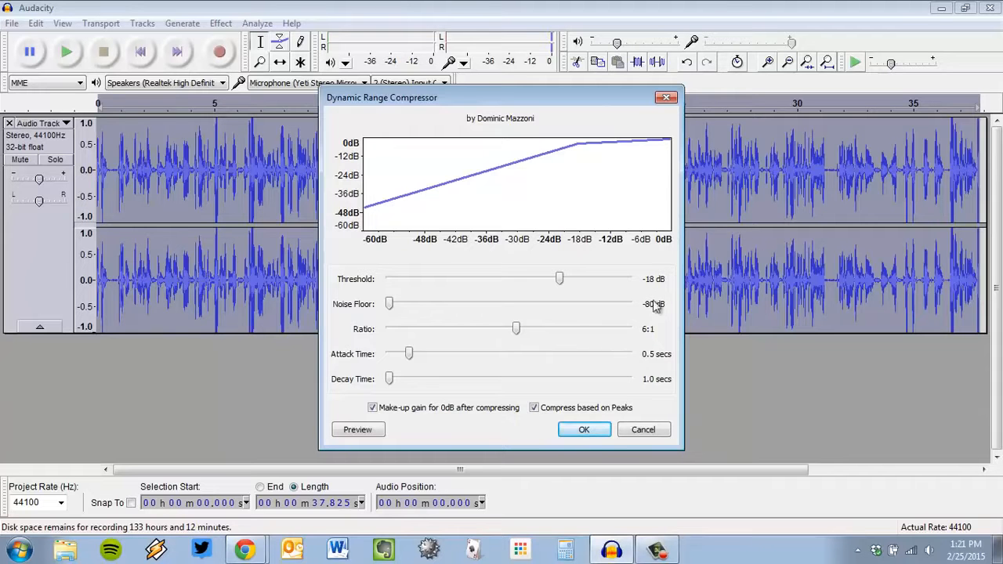
pyautogui.click(245, 550)
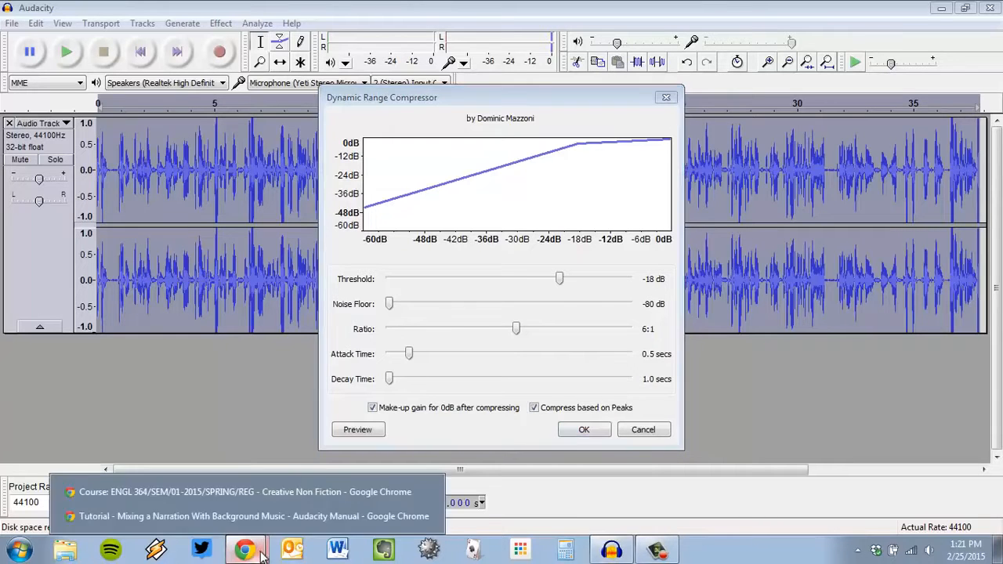
pyautogui.click(261, 517)
pyautogui.scroll(-15, 549, 275)
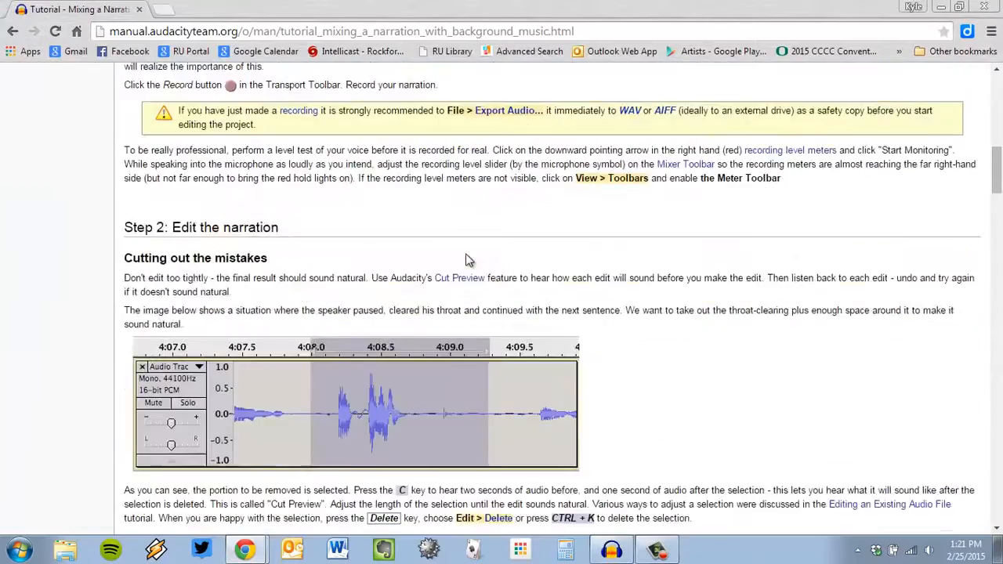
pyautogui.scroll(-4, 583, 280)
pyautogui.hotkey('alt', 'Tab')
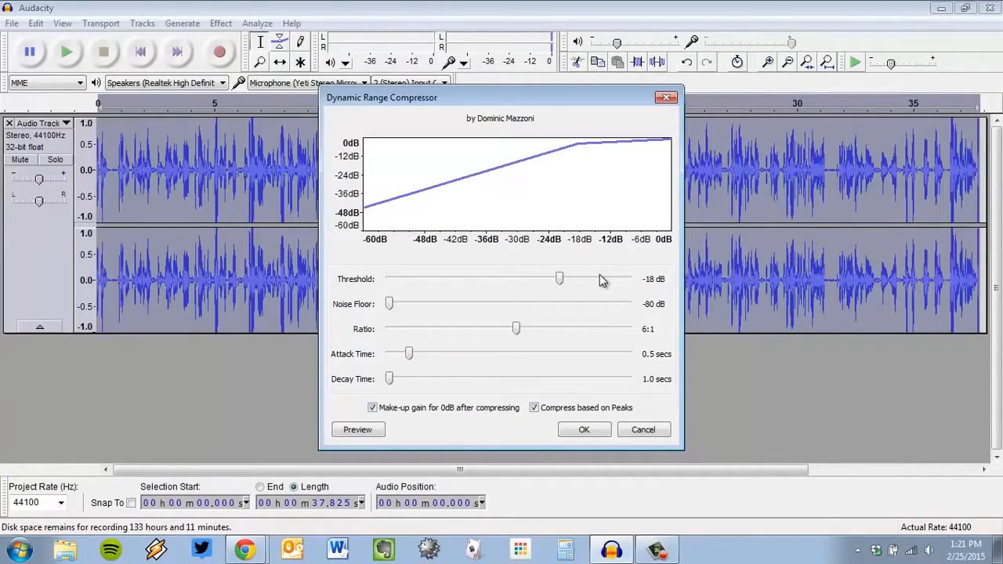
pyautogui.click(584, 429)
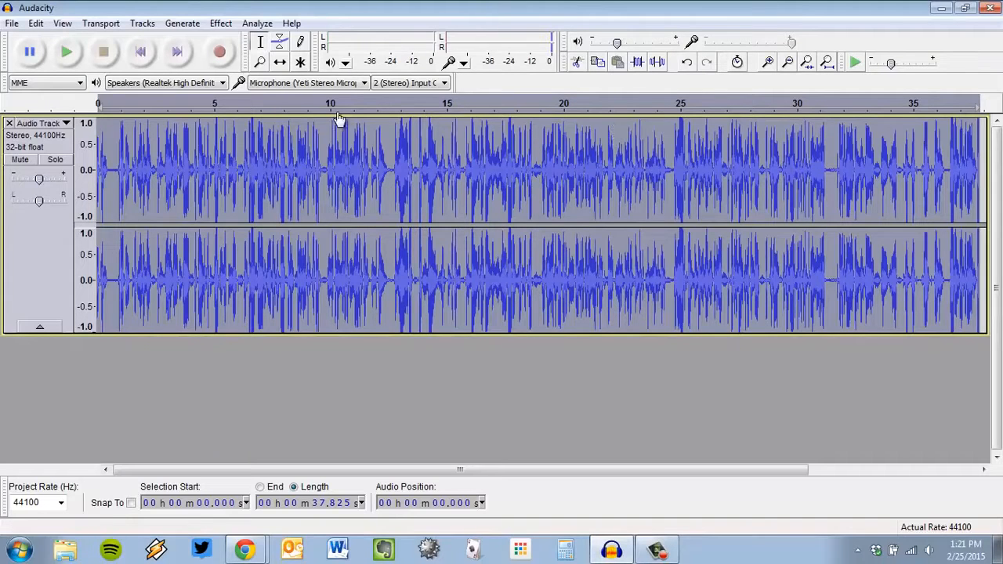
pyautogui.click(434, 156)
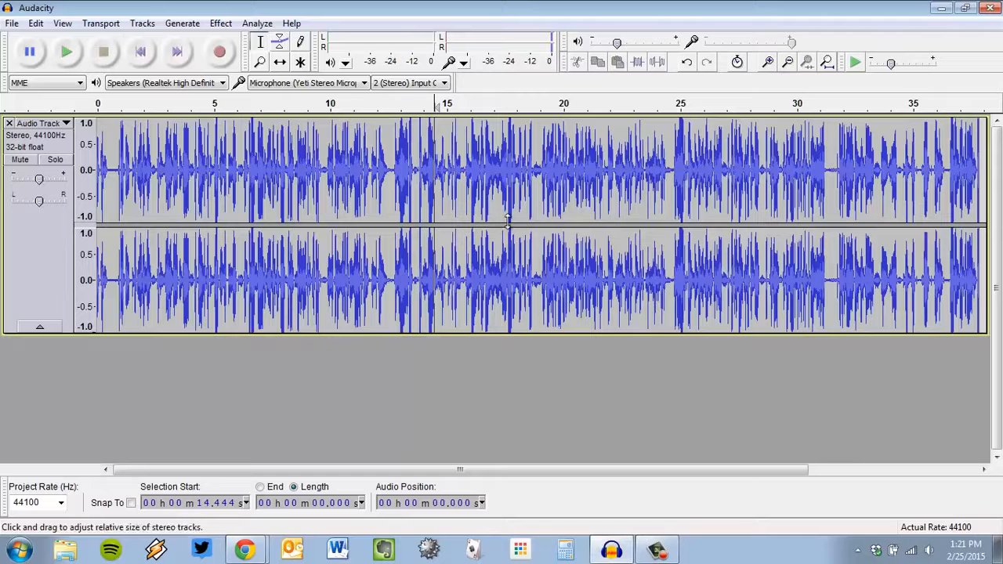
# - Import the song 01 Vertigogo (Opening Theme) from the Music library in Windows Explorer as a second track
pyautogui.click(55, 553)
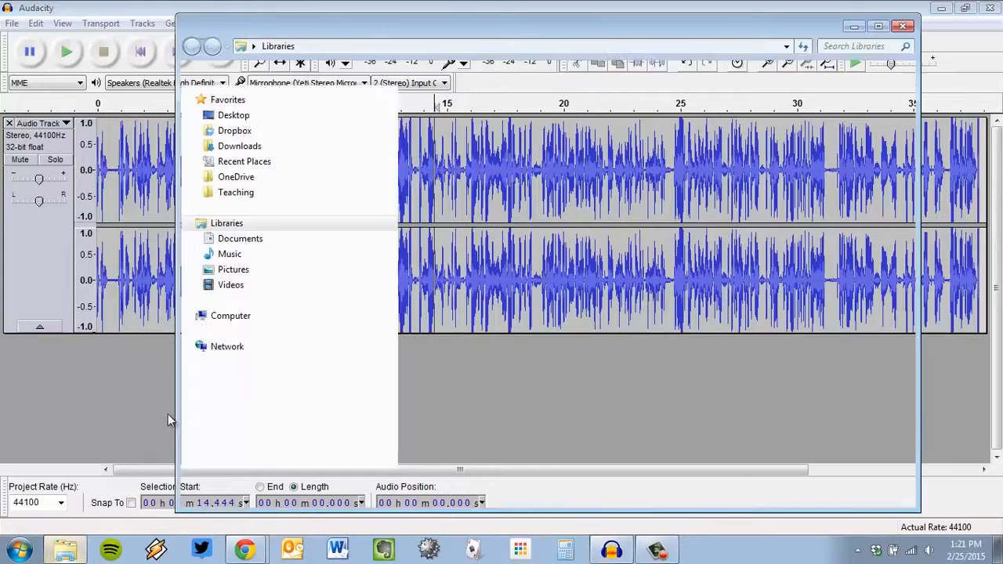
pyautogui.doubleClick(650, 144)
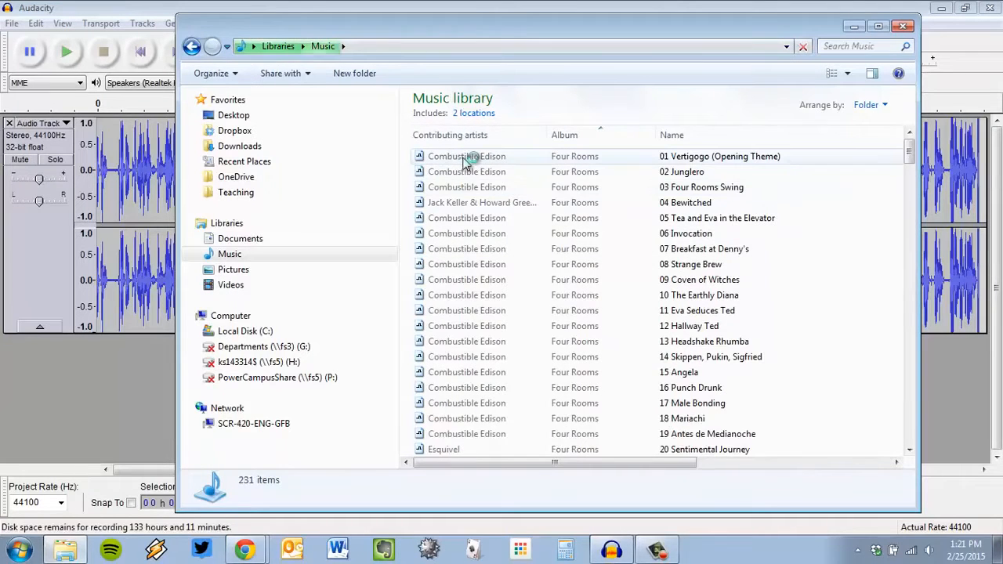
pyautogui.click(464, 159)
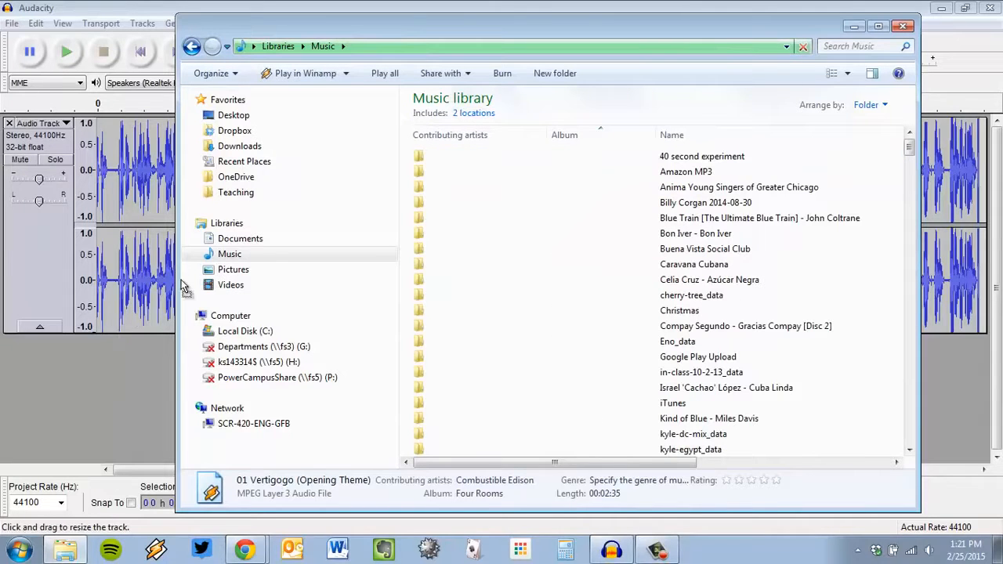
pyautogui.click(128, 7)
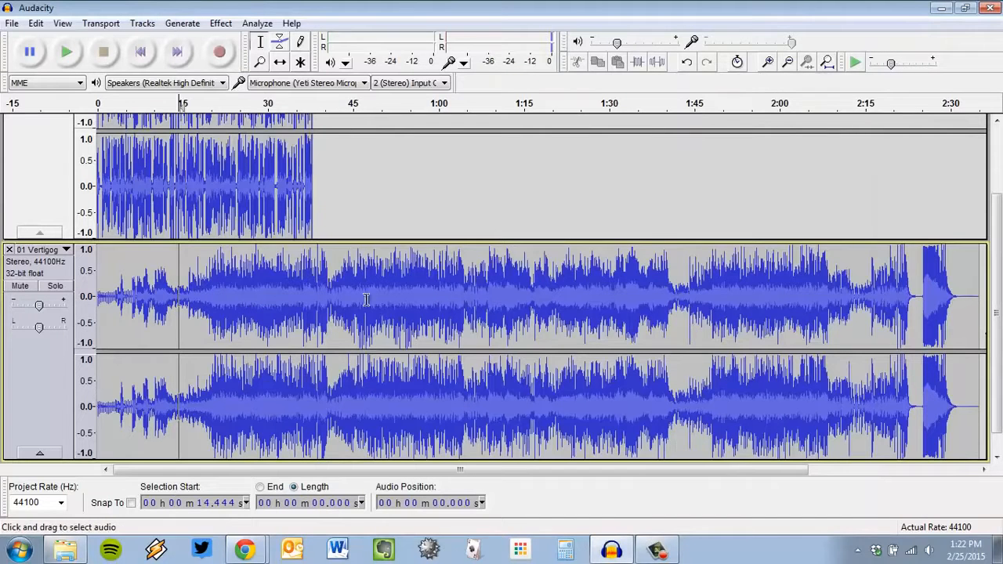
# - Examine the narration and music waveforms along the timeline, comparing their lengths and where each track ends
pyautogui.scroll(3, 219, 392)
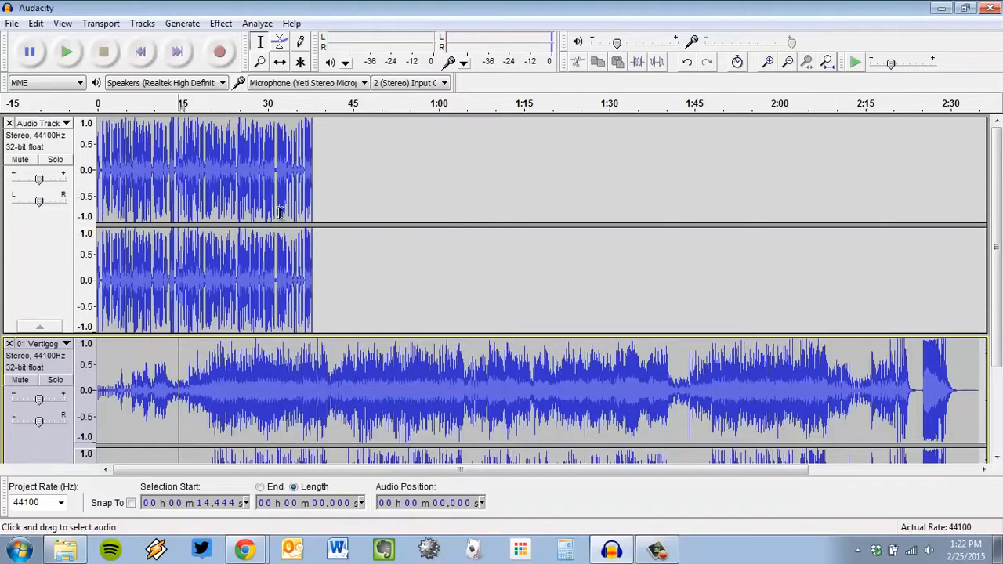
pyautogui.keyDown('ctrl'); pyautogui.scroll(3, 279, 212); pyautogui.keyUp('ctrl')
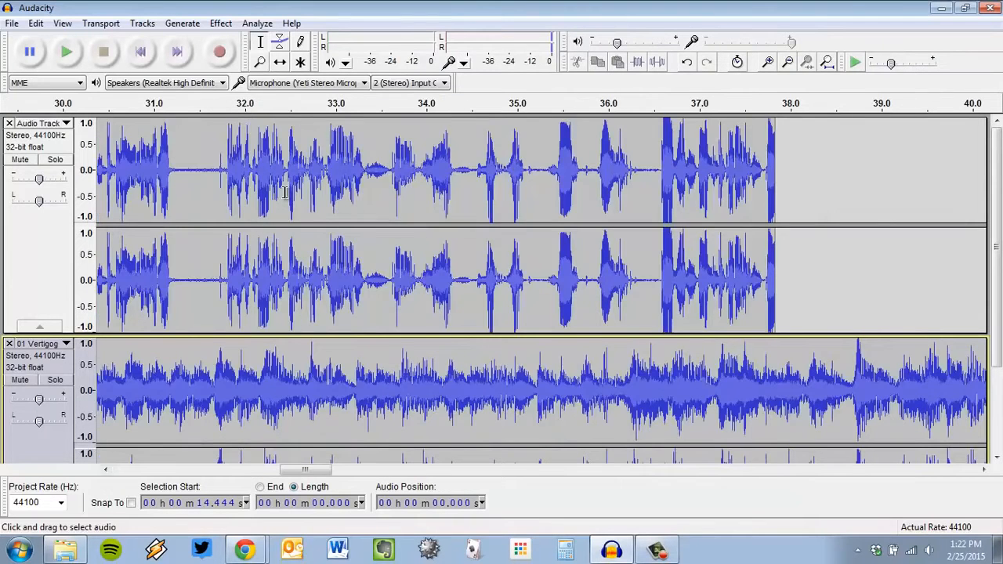
pyautogui.keyDown('ctrl'); pyautogui.scroll(-3, 301, 200); pyautogui.keyUp('ctrl')
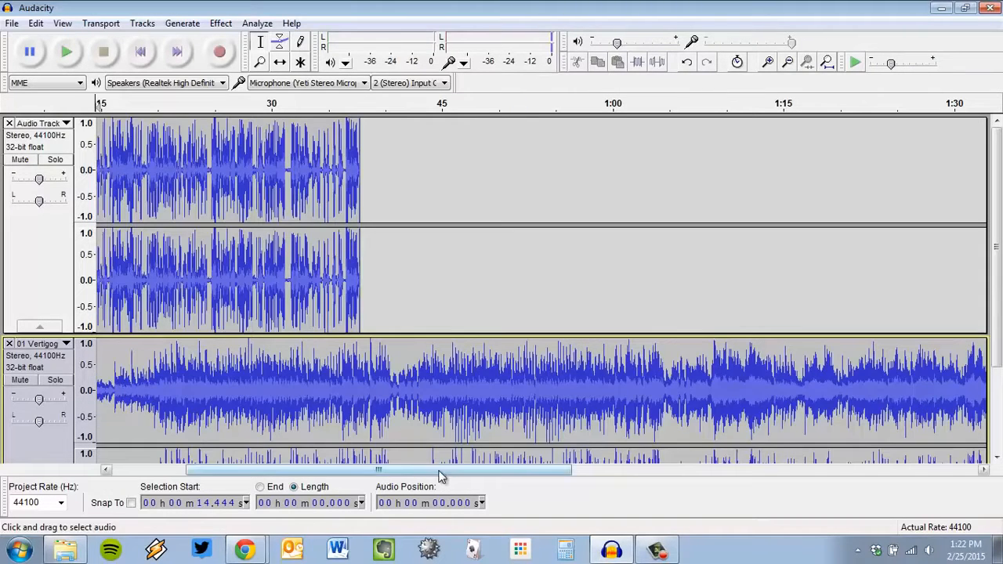
pyautogui.moveTo(441, 473); pyautogui.dragTo(368, 473)
pyautogui.scroll(-3, 220, 360)
pyautogui.scroll(3, 504, 315)
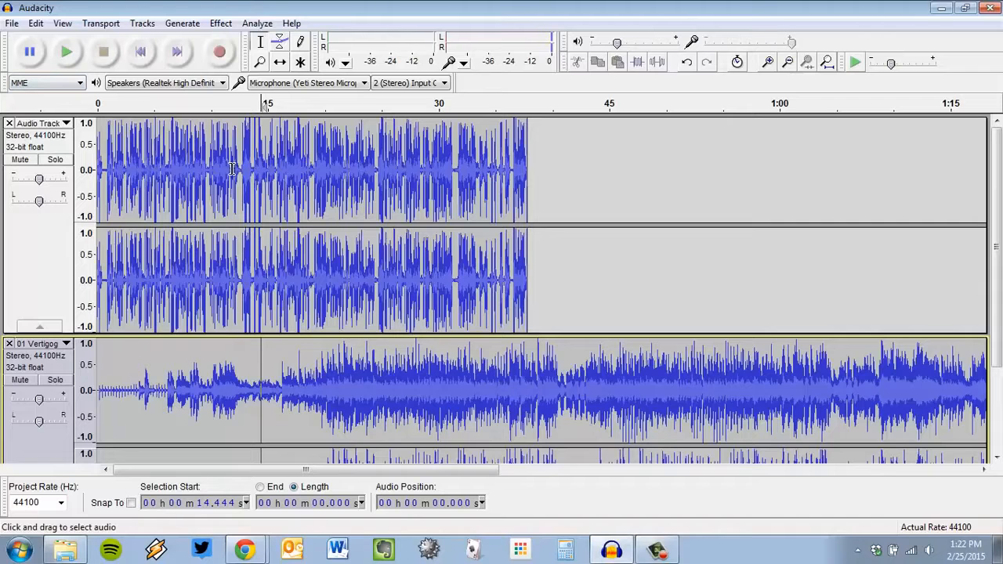
pyautogui.scroll(-3, 171, 230)
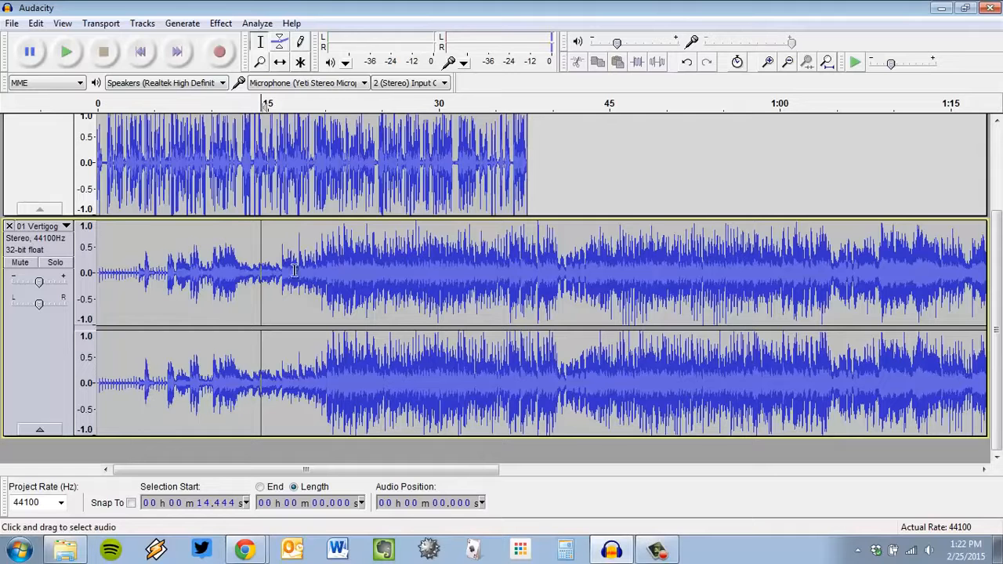
pyautogui.hotkey('ctrl', '3')
pyautogui.hotkey('ctrl', '3')
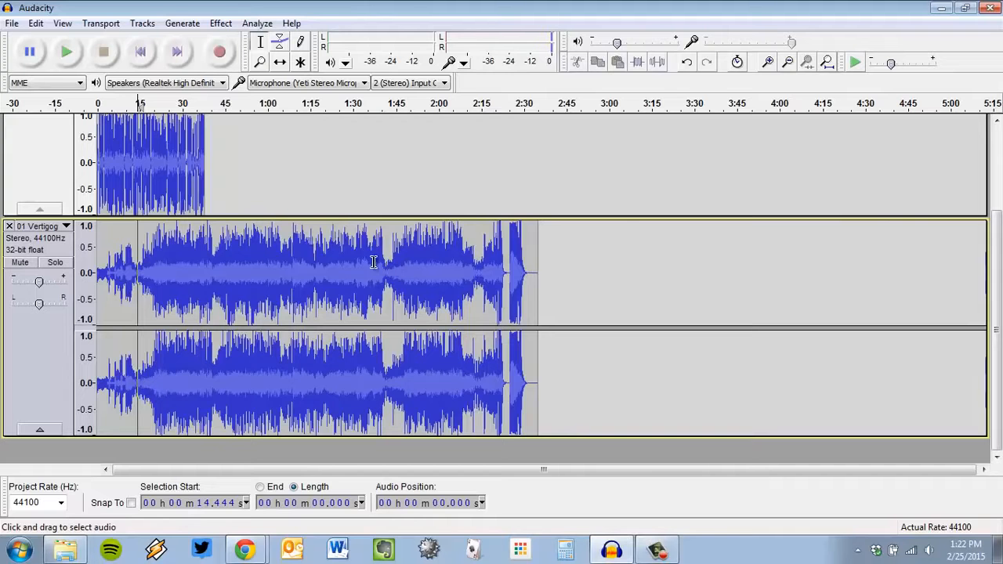
pyautogui.scroll(2, 373, 263)
pyautogui.scroll(-4, 369, 266)
pyautogui.scroll(4, 362, 272)
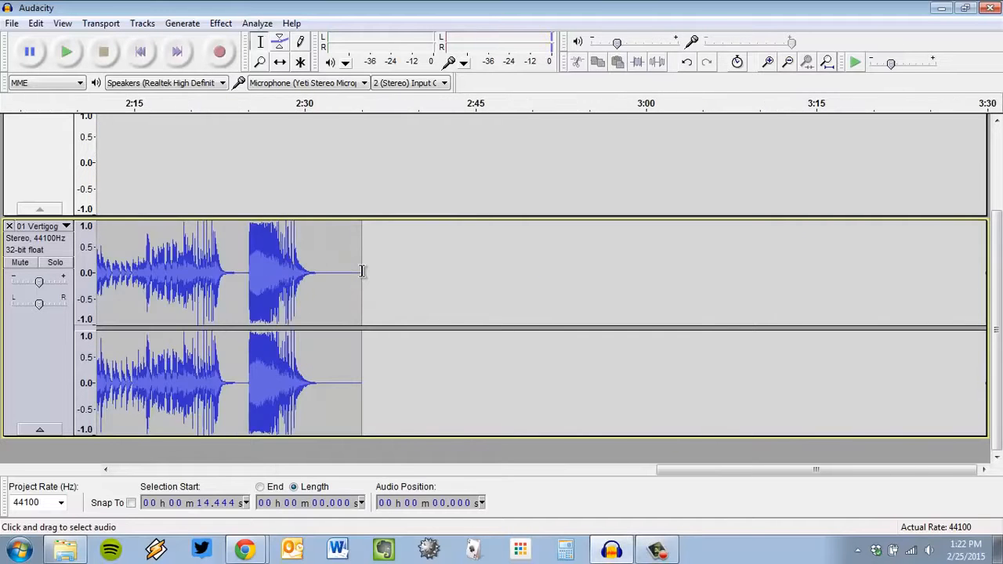
pyautogui.moveTo(658, 469); pyautogui.dragTo(241, 469)
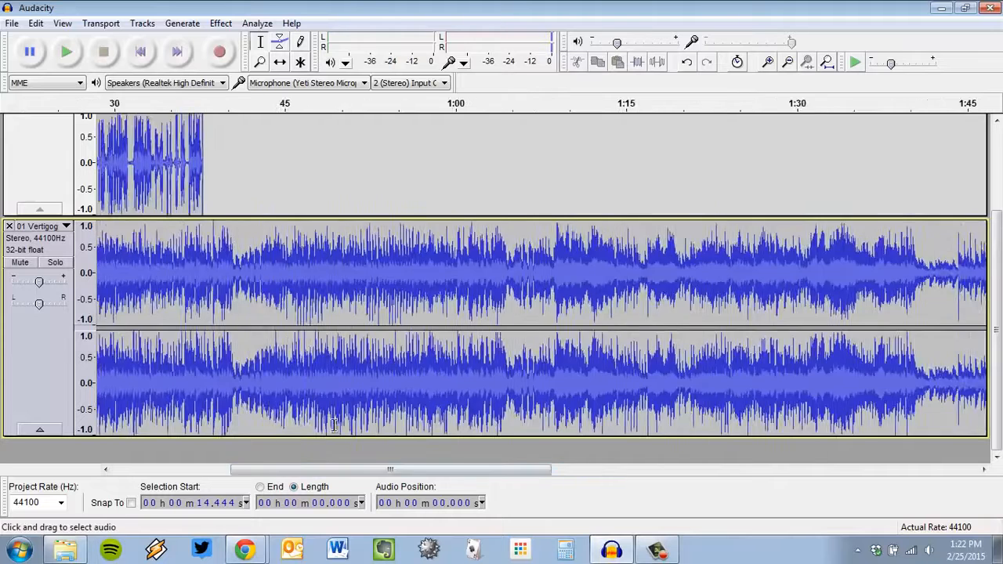
# - Delete the part of the music track that extends past the narration's end, from about 37.8 s onward
pyautogui.hotkey('ctrl', '3')
pyautogui.hotkey('ctrl', '3')
pyautogui.hotkey('ctrl', '3')
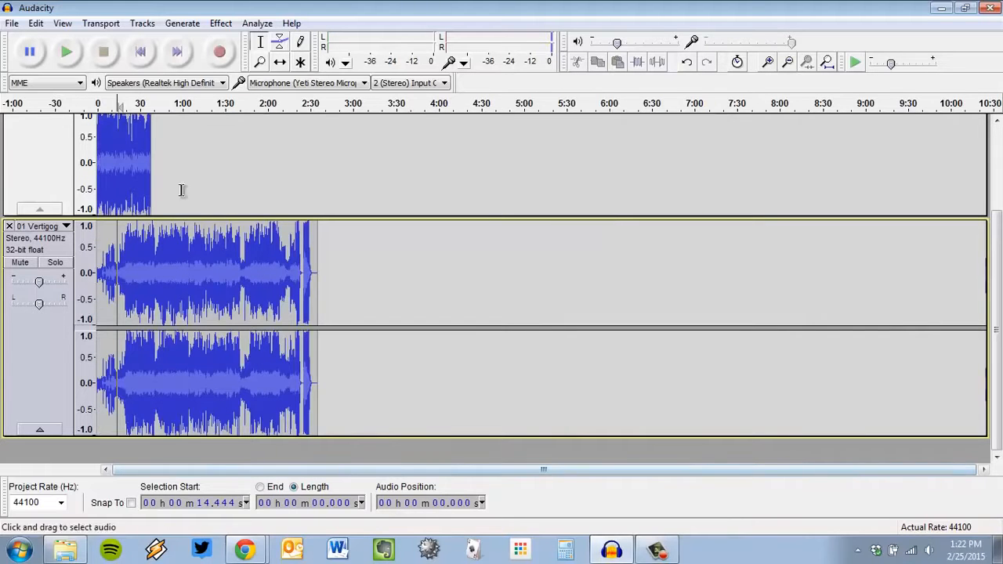
pyautogui.scroll(3, 126, 164)
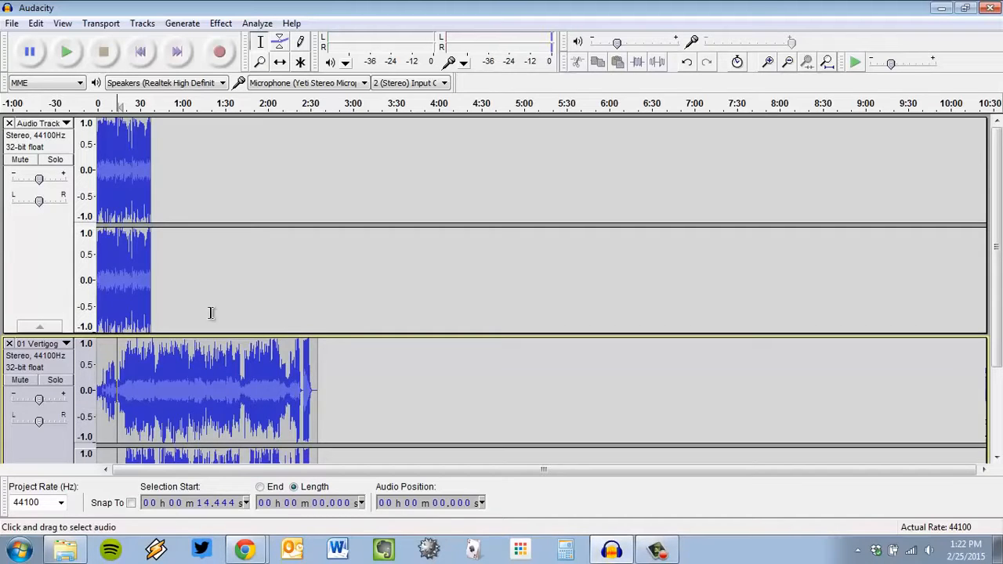
pyautogui.scroll(2, 210, 313)
pyautogui.moveTo(454, 471); pyautogui.dragTo(128, 472)
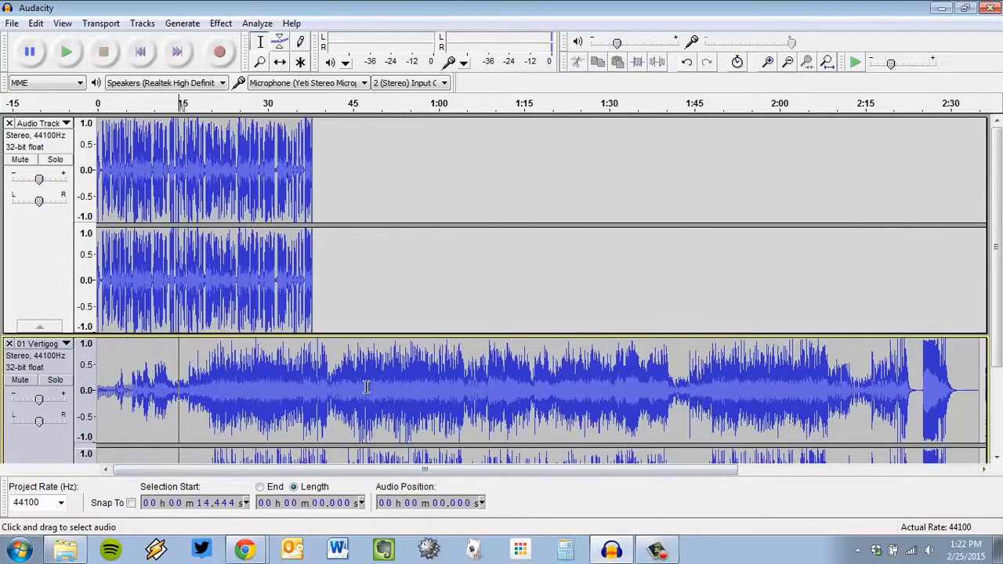
pyautogui.scroll(-3, 368, 387)
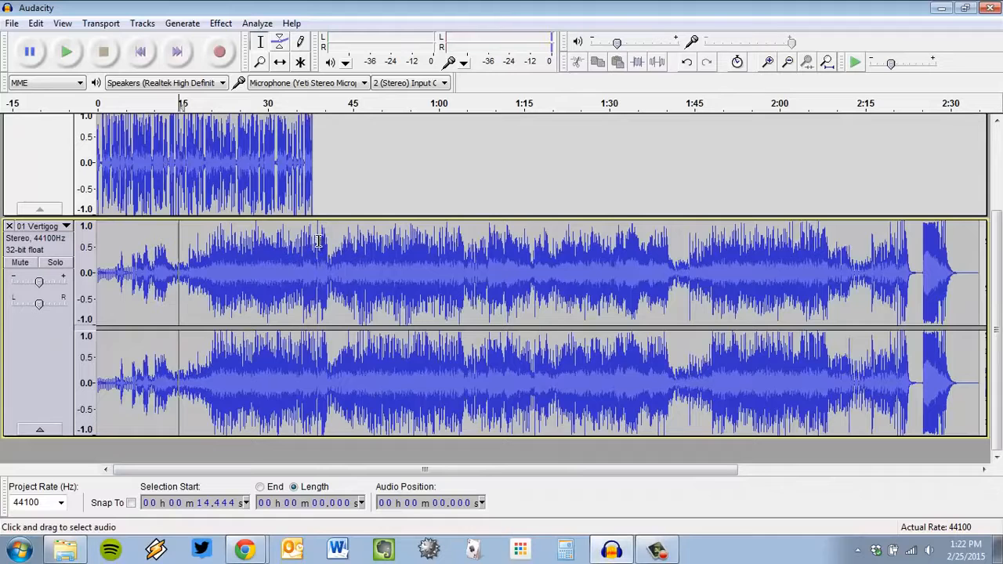
pyautogui.moveTo(313, 240); pyautogui.dragTo(960, 249)
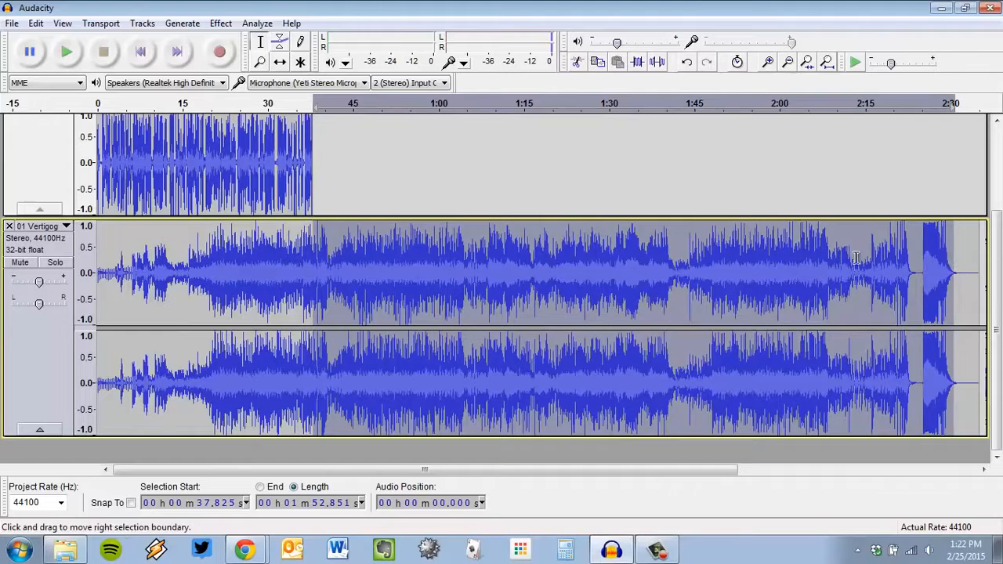
pyautogui.click(769, 260)
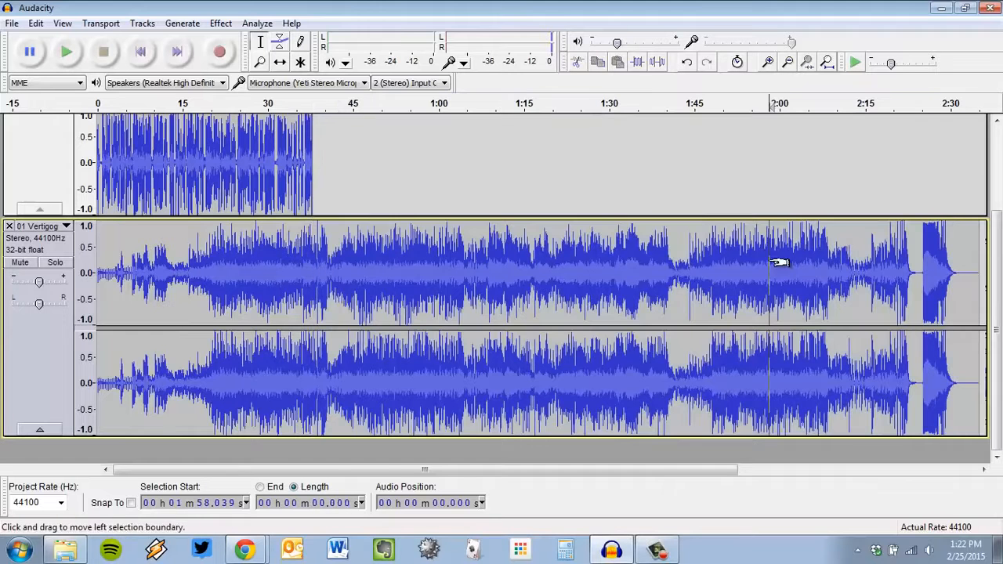
pyautogui.click(261, 43)
pyautogui.click(313, 254)
pyautogui.moveTo(430, 256); pyautogui.dragTo(995, 284)
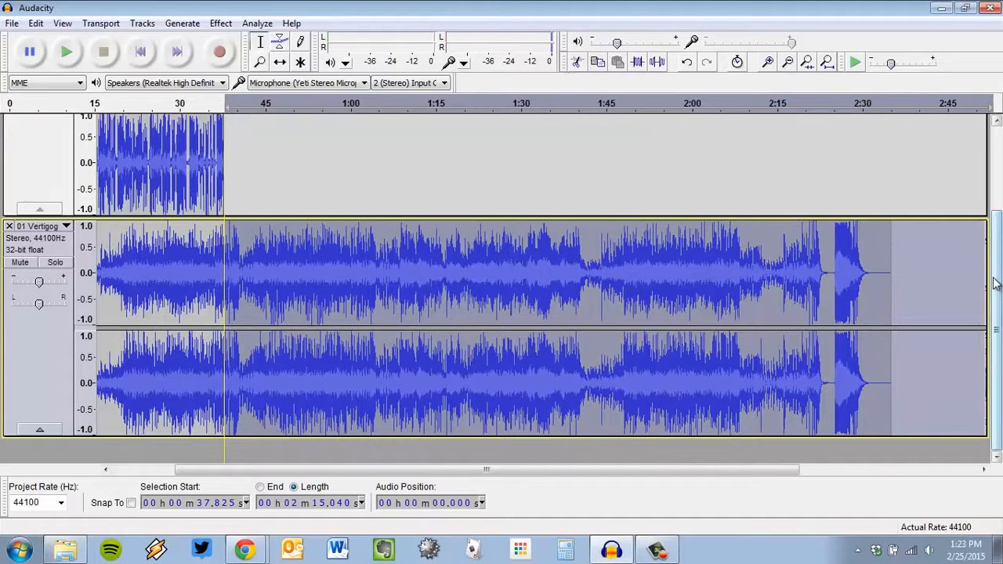
pyautogui.press('Delete')
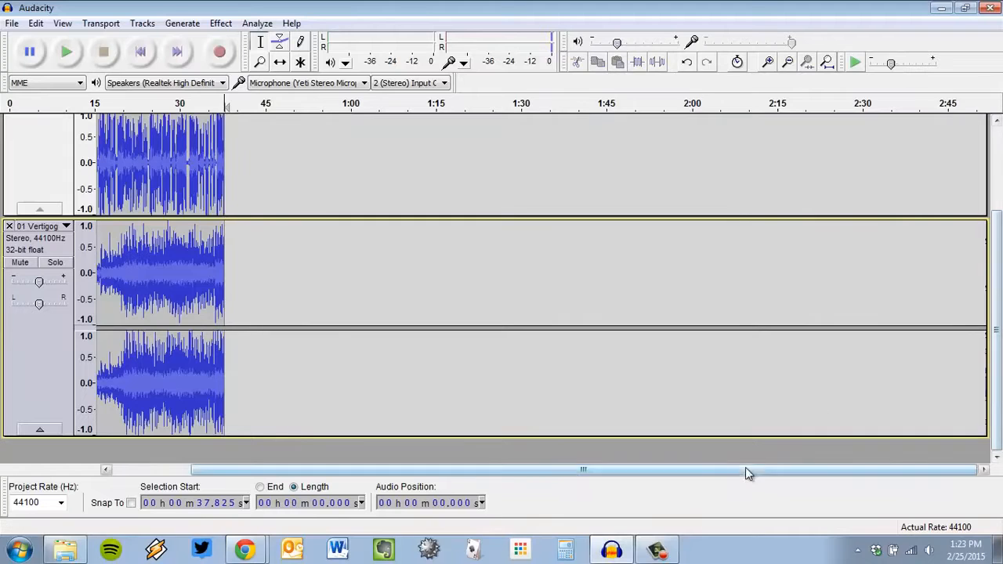
# - Delete a stretch of about 3.1 s from the narration track, starting at about 15.7 s
pyautogui.moveTo(745, 467); pyautogui.dragTo(519, 453)
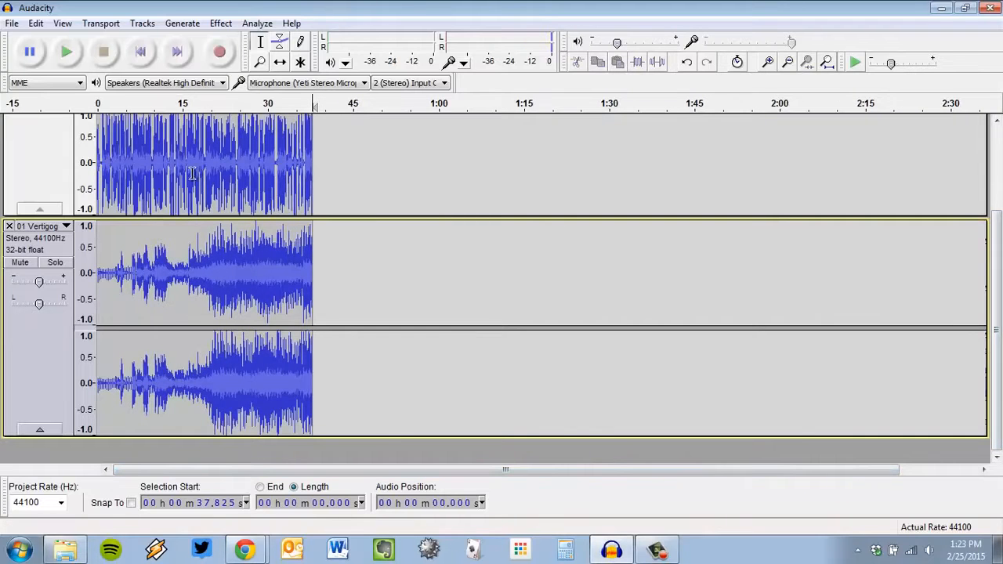
pyautogui.scroll(1, 316, 318)
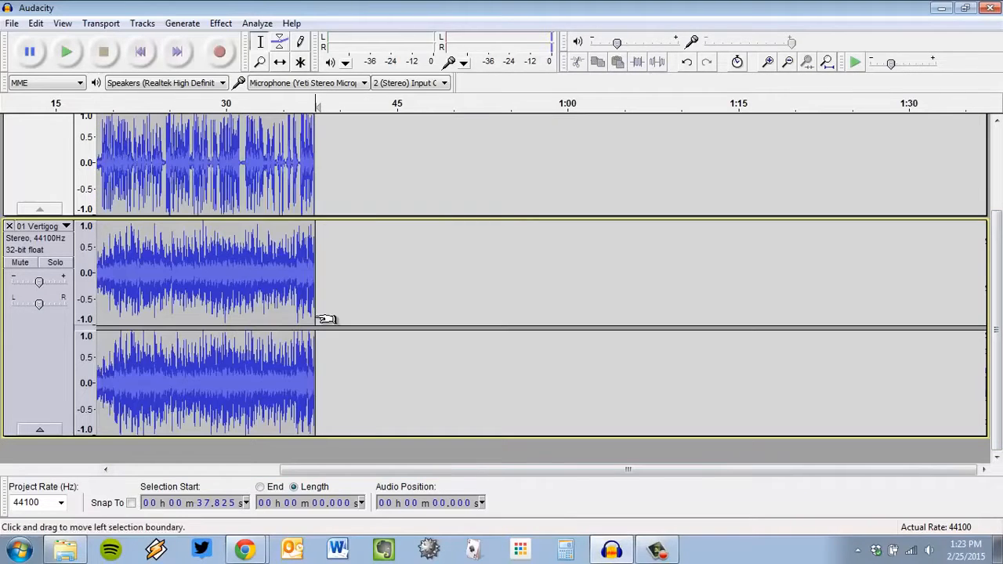
pyautogui.moveTo(592, 473); pyautogui.dragTo(264, 473)
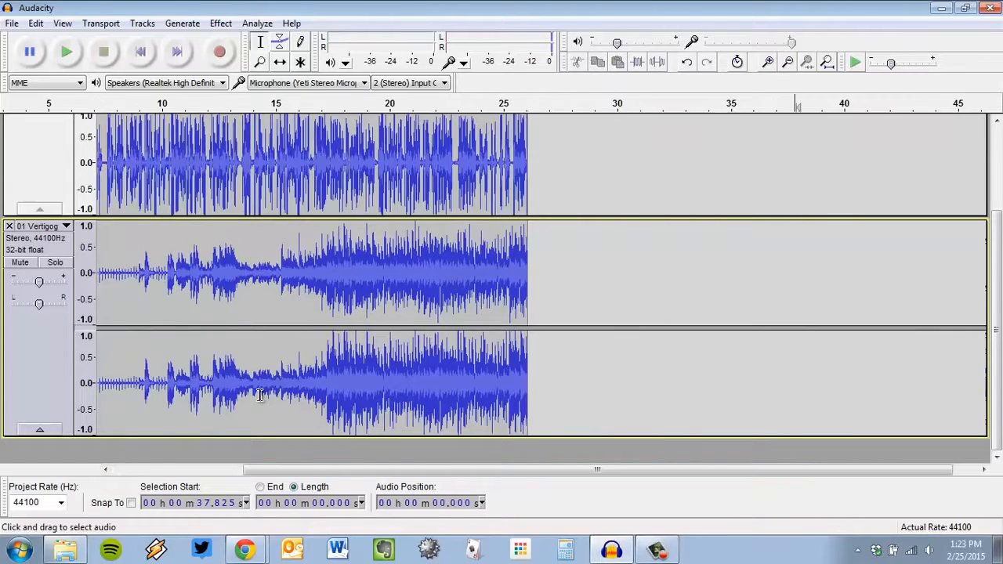
pyautogui.scroll(1, 265, 384)
pyautogui.scroll(1, 275, 348)
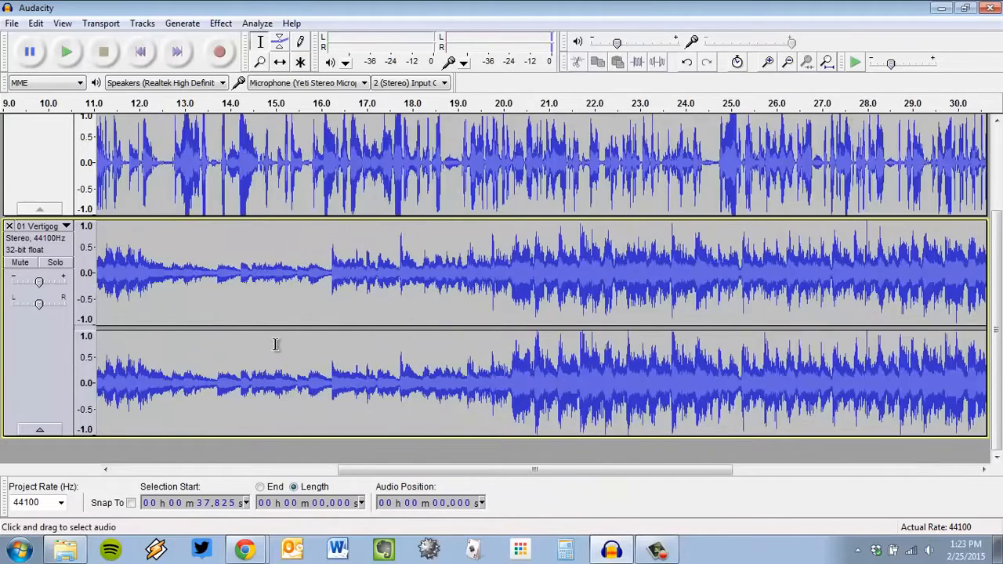
pyautogui.scroll(5, 478, 368)
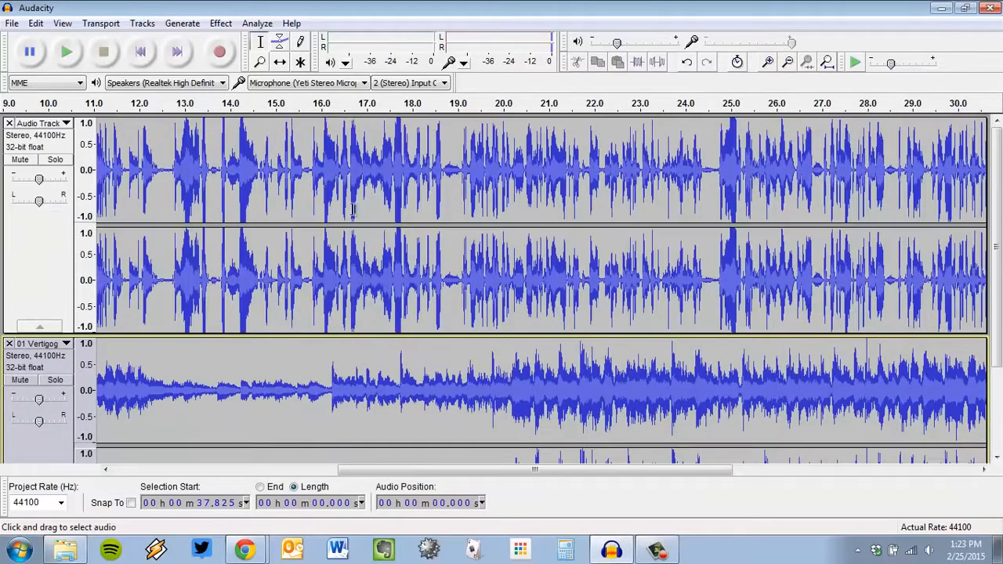
pyautogui.scroll(-2, 423, 220)
pyautogui.scroll(2, 463, 235)
pyautogui.click(516, 176)
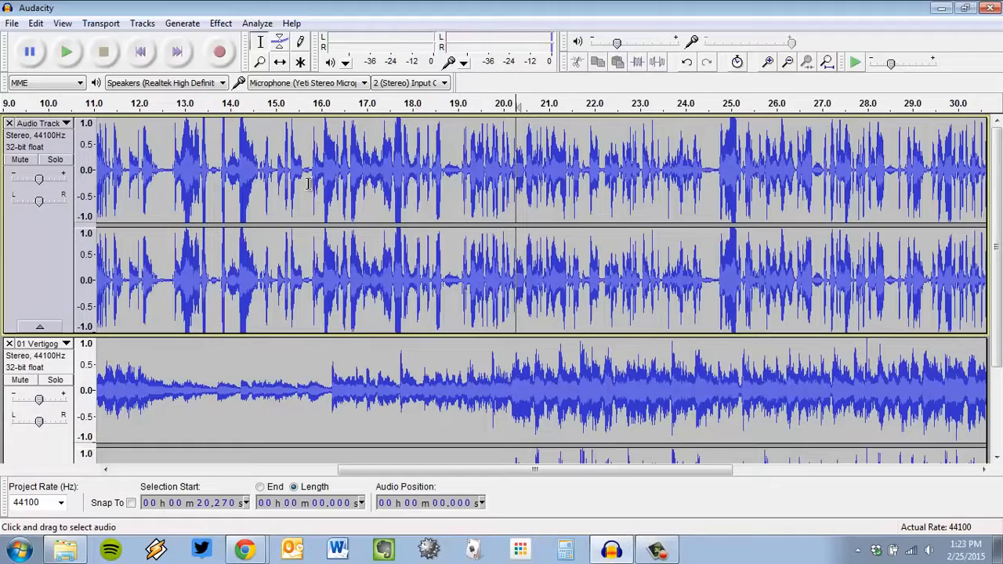
pyautogui.moveTo(307, 184); pyautogui.dragTo(446, 178)
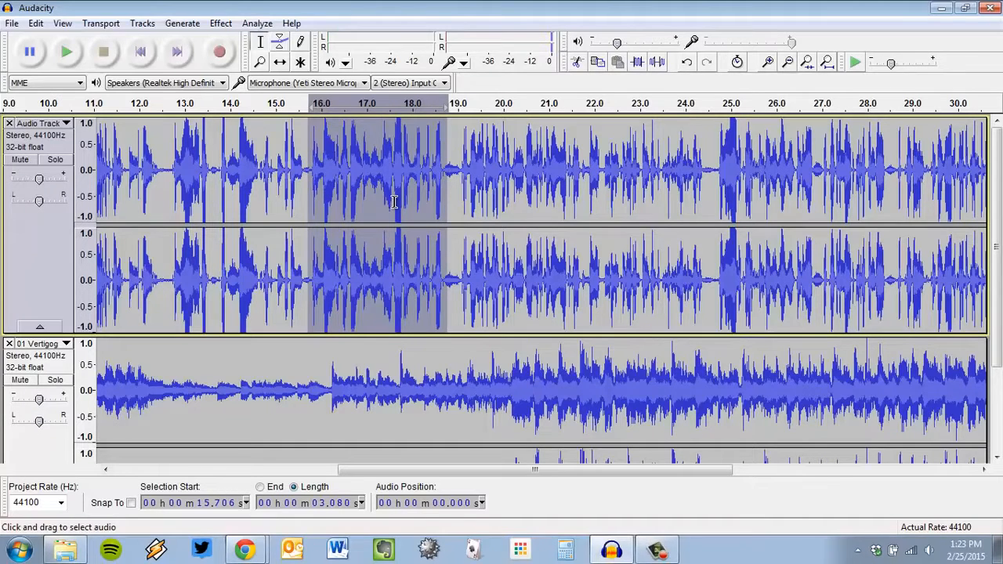
pyautogui.press('Delete')
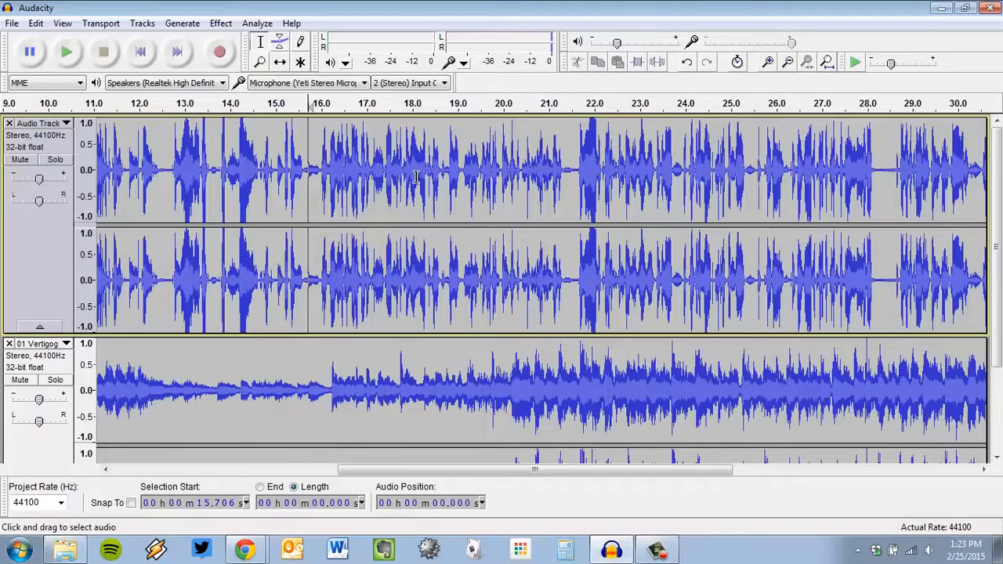
# - Split the narration track into two clips at about 20.3 s
pyautogui.scroll(-3, 416, 173)
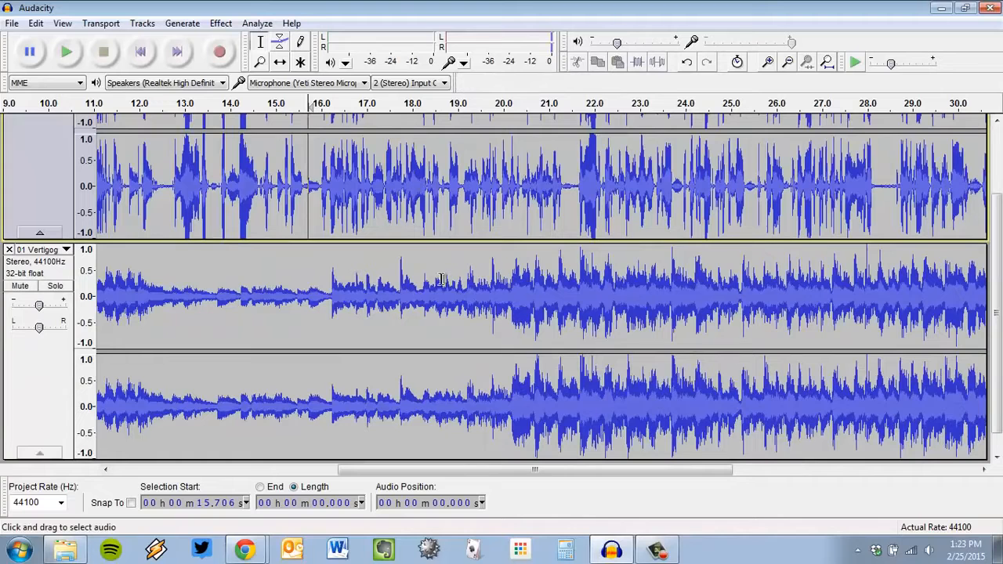
pyautogui.click(515, 301)
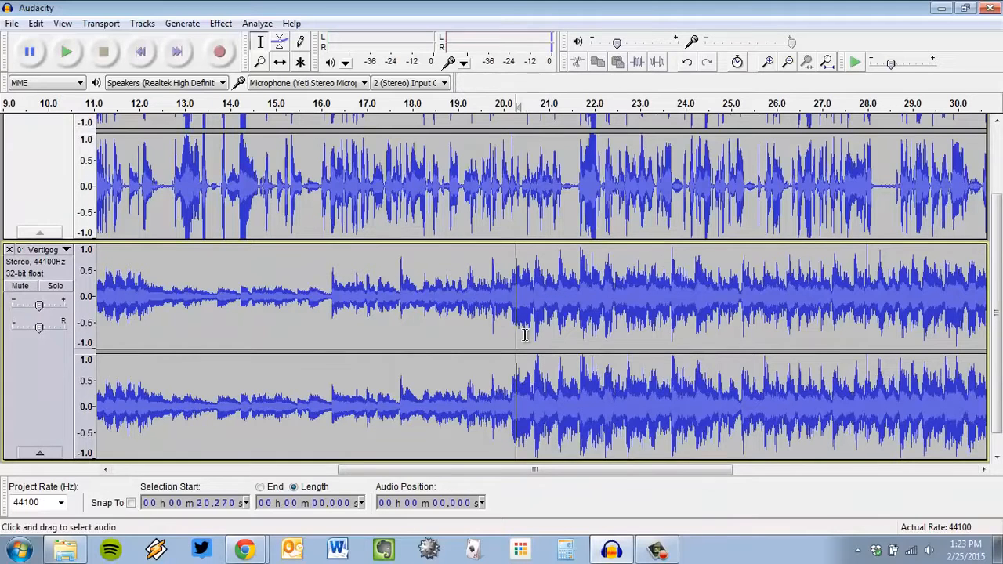
pyautogui.scroll(3, 524, 334)
pyautogui.scroll(-1, 527, 333)
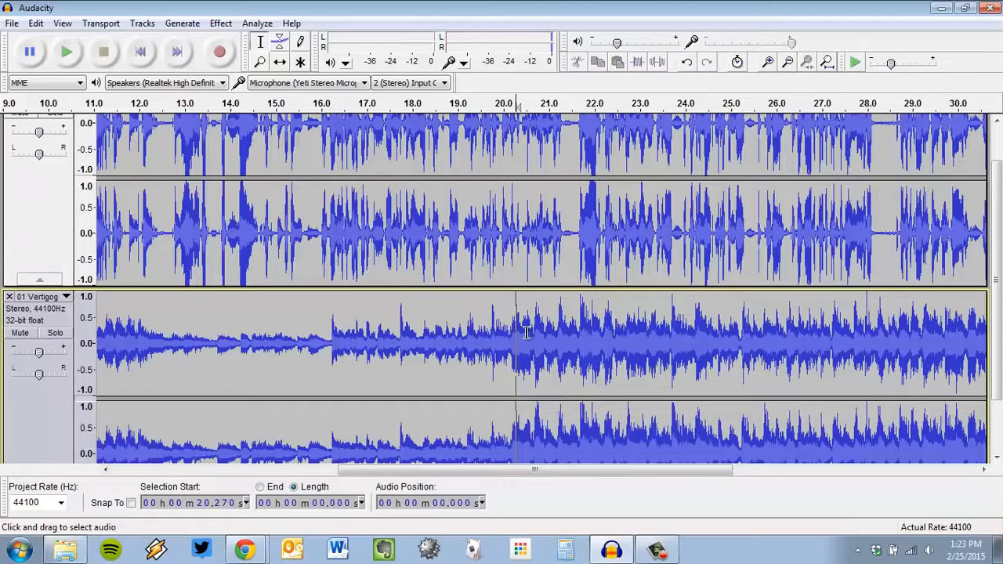
pyautogui.scroll(2, 526, 333)
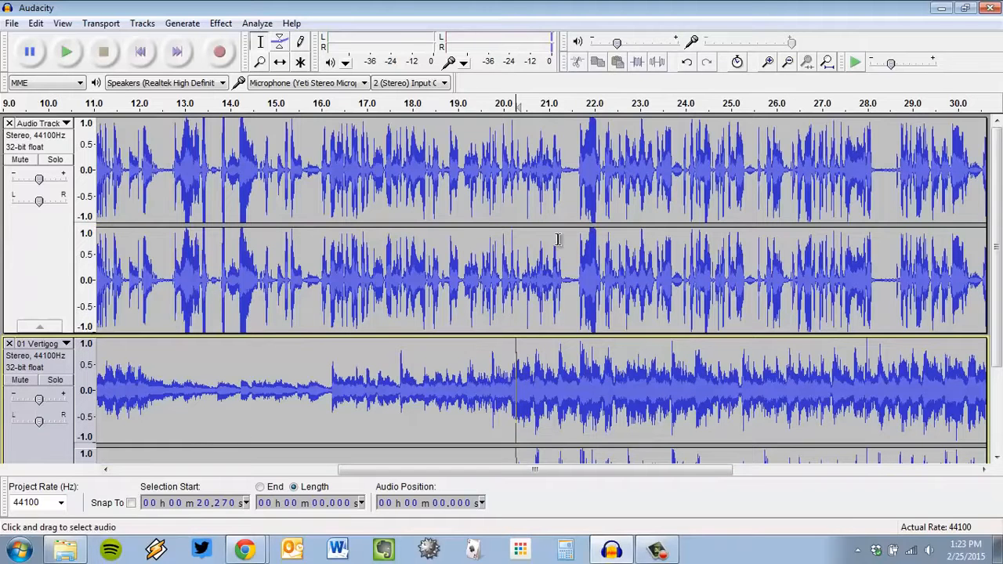
pyautogui.click(513, 148)
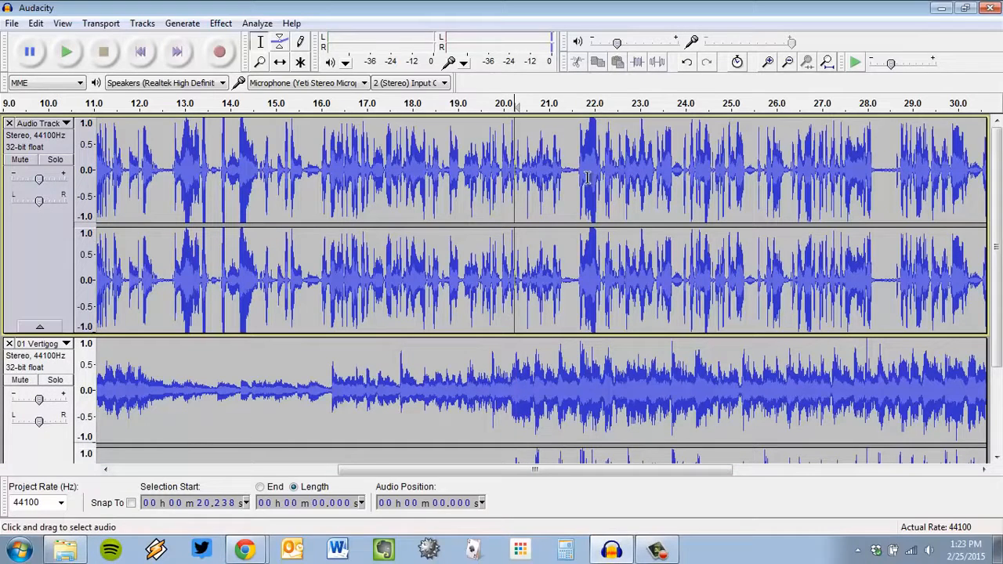
pyautogui.click(518, 235)
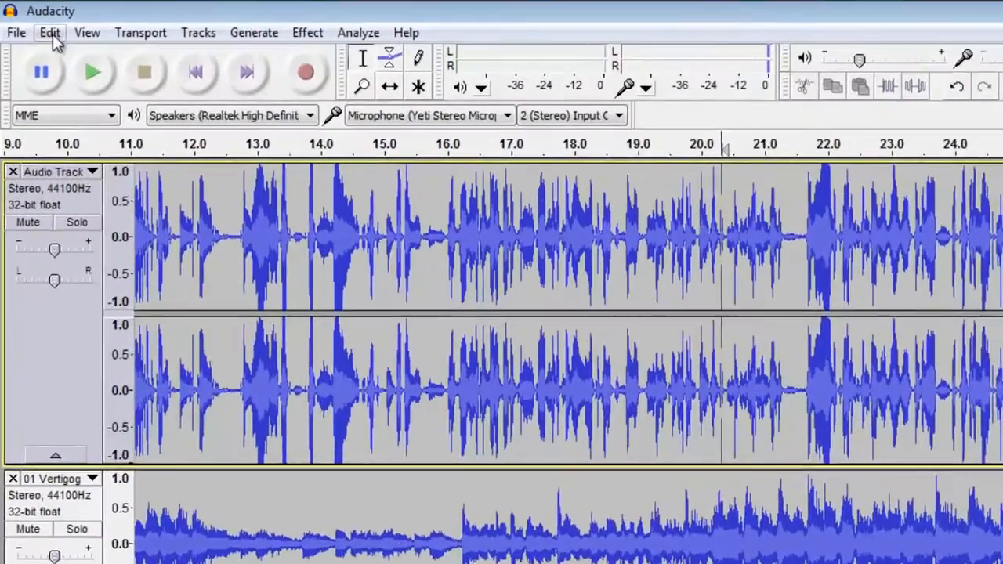
pyautogui.click(36, 22)
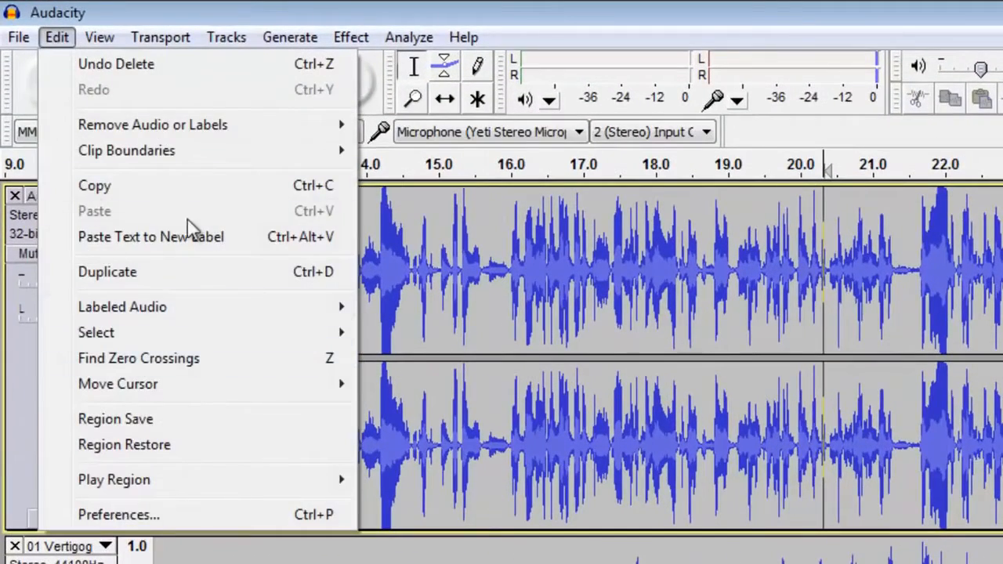
pyautogui.moveTo(193, 156)
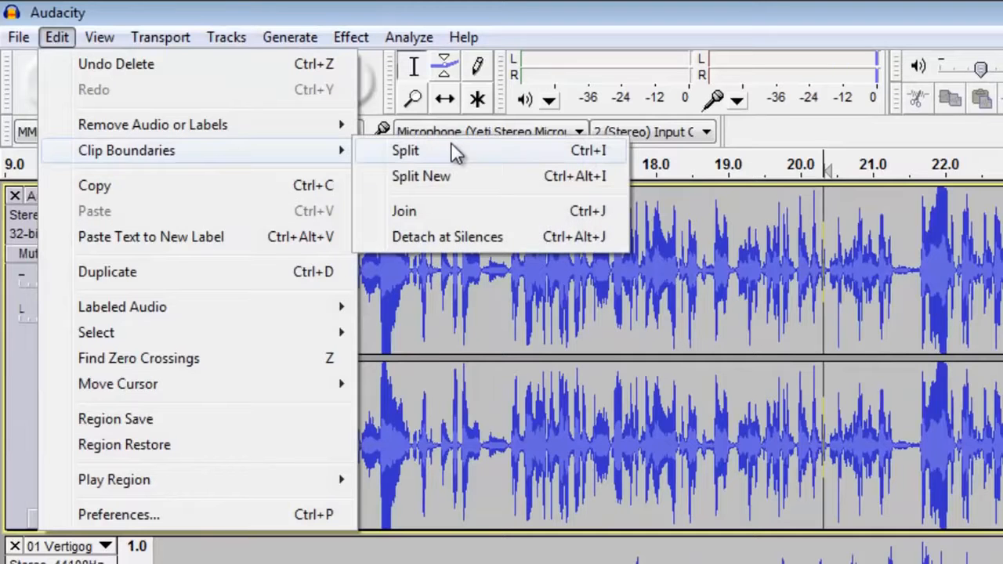
pyautogui.click(519, 146)
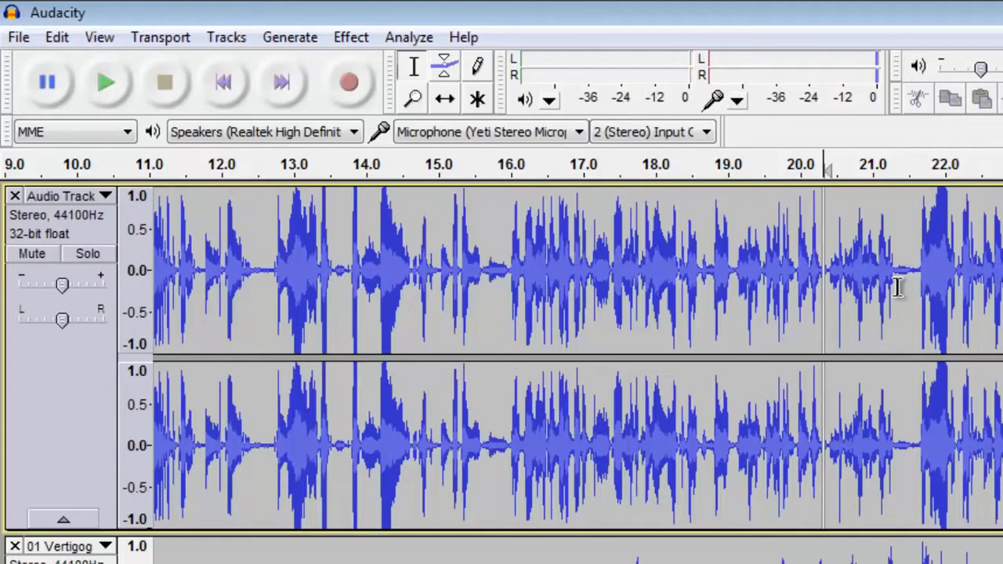
# - Shift the music track about 8 s forward along the timeline with the Time Shift tool, trying the Selection tool in between
pyautogui.keyDown('ctrl'); pyautogui.scroll(2, 899, 288); pyautogui.keyUp('ctrl')
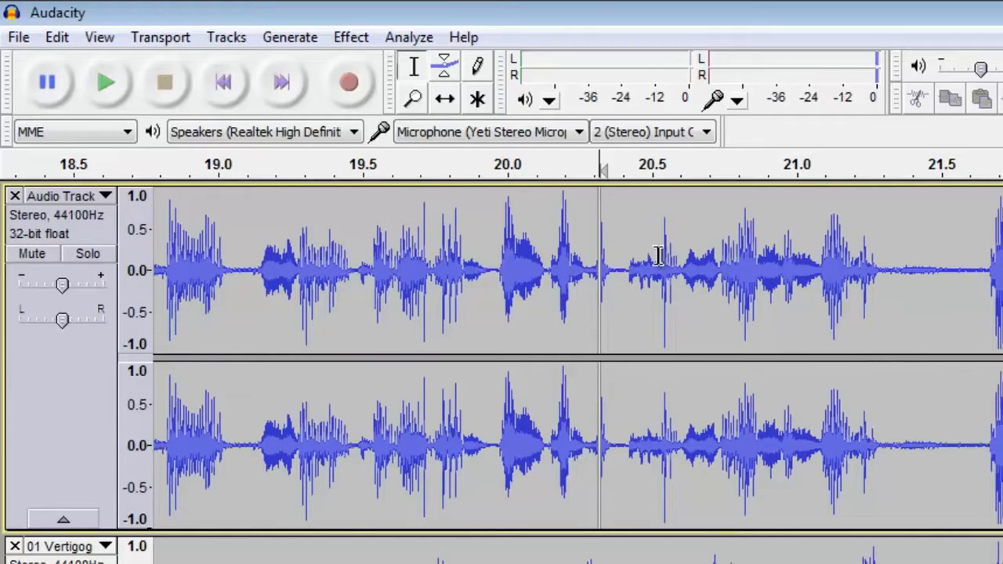
pyautogui.click(447, 100)
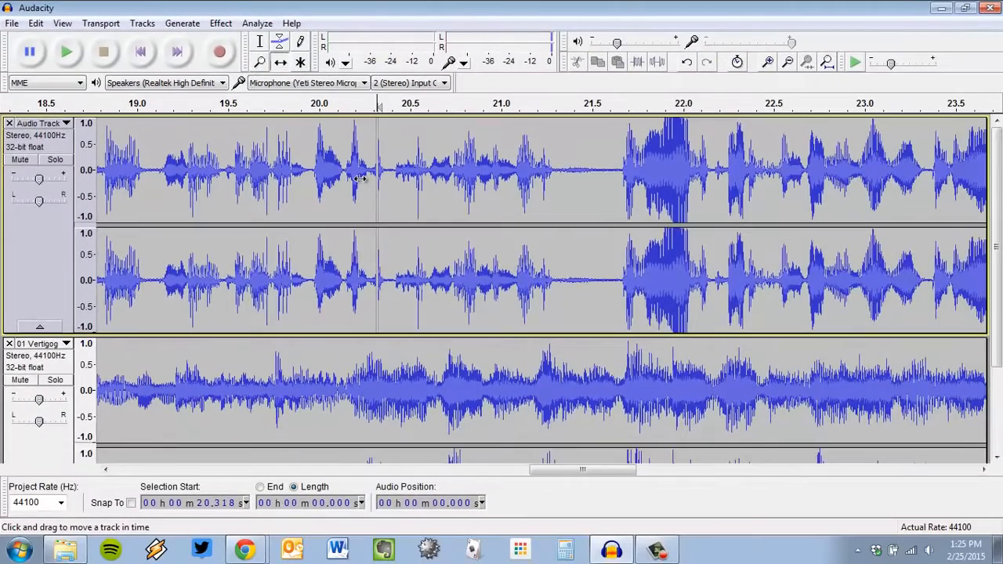
pyautogui.scroll(-3, 359, 179)
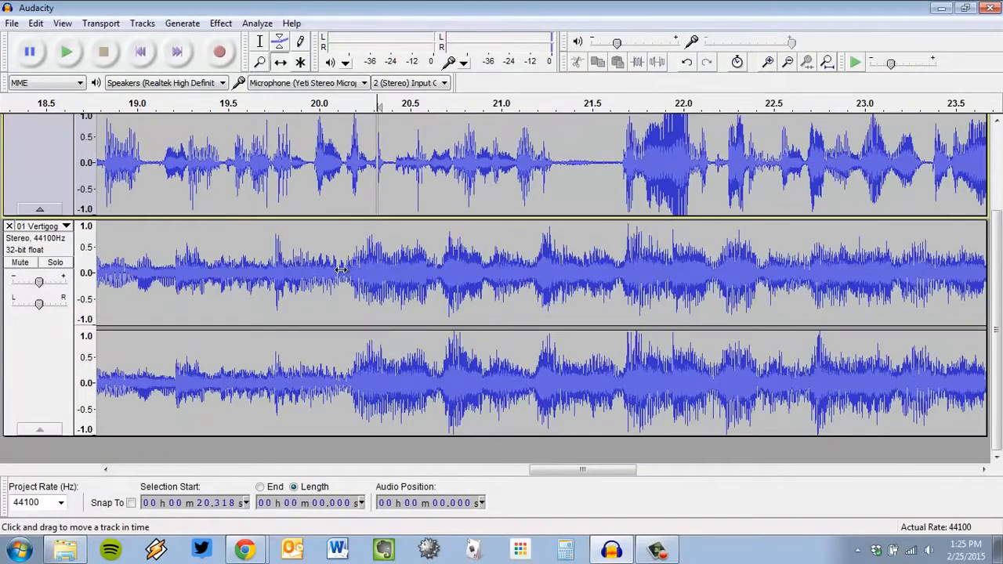
pyautogui.moveTo(402, 285); pyautogui.dragTo(528, 273)
pyautogui.keyDown('ctrl'); pyautogui.scroll(-2, 452, 270); pyautogui.keyUp('ctrl')
pyautogui.click(259, 47)
pyautogui.moveTo(322, 270); pyautogui.dragTo(734, 298)
pyautogui.click(443, 294)
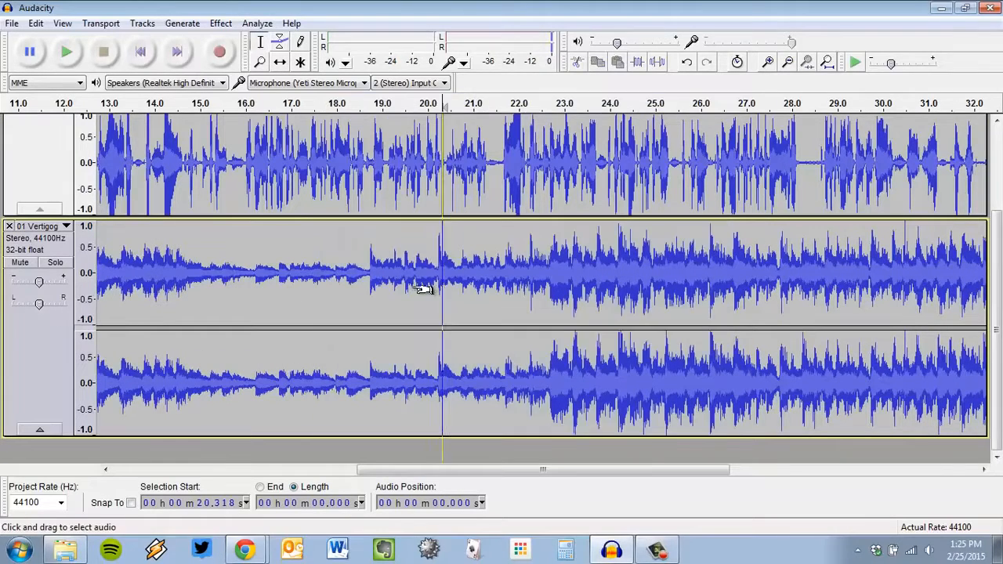
pyautogui.click(280, 62)
pyautogui.moveTo(345, 285); pyautogui.dragTo(573, 265)
# - Separate the two narration clips so the first ends at about 20.6 s and the second starts at about 23.3 s
pyautogui.scroll(3, 554, 136)
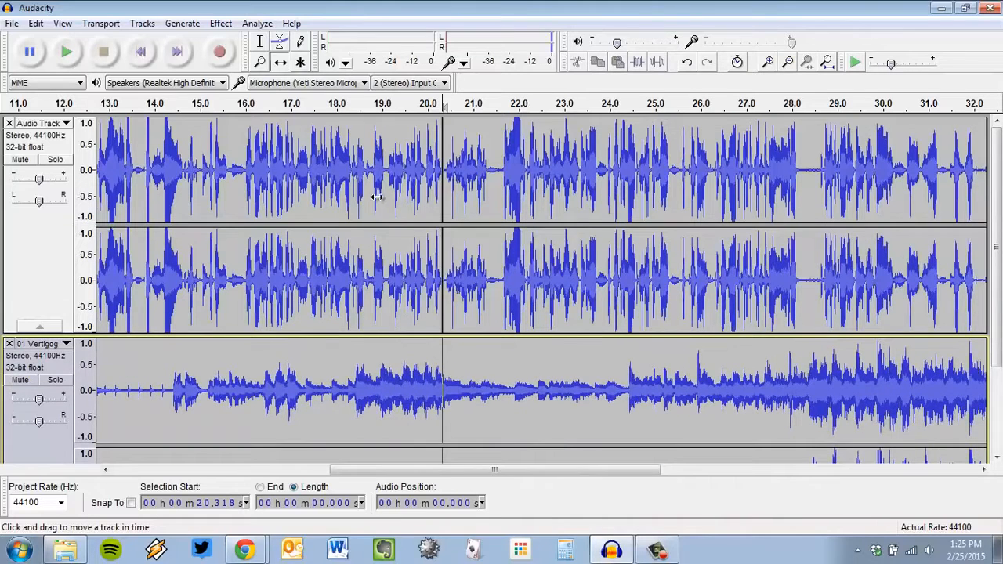
pyautogui.moveTo(521, 177); pyautogui.dragTo(679, 184)
pyautogui.moveTo(608, 189)
pyautogui.mouseDown()
pyautogui.moveTo(619, 187)
pyautogui.moveTo(551, 191)
pyautogui.moveTo(619, 188)
pyautogui.mouseUp()
pyautogui.moveTo(391, 161); pyautogui.dragTo(326, 184)
pyautogui.moveTo(387, 183)
pyautogui.mouseDown()
pyautogui.moveTo(423, 182)
pyautogui.moveTo(367, 185)
pyautogui.mouseUp()
pyautogui.scroll(-2, 530, 268)
pyautogui.scroll(2, 514, 270)
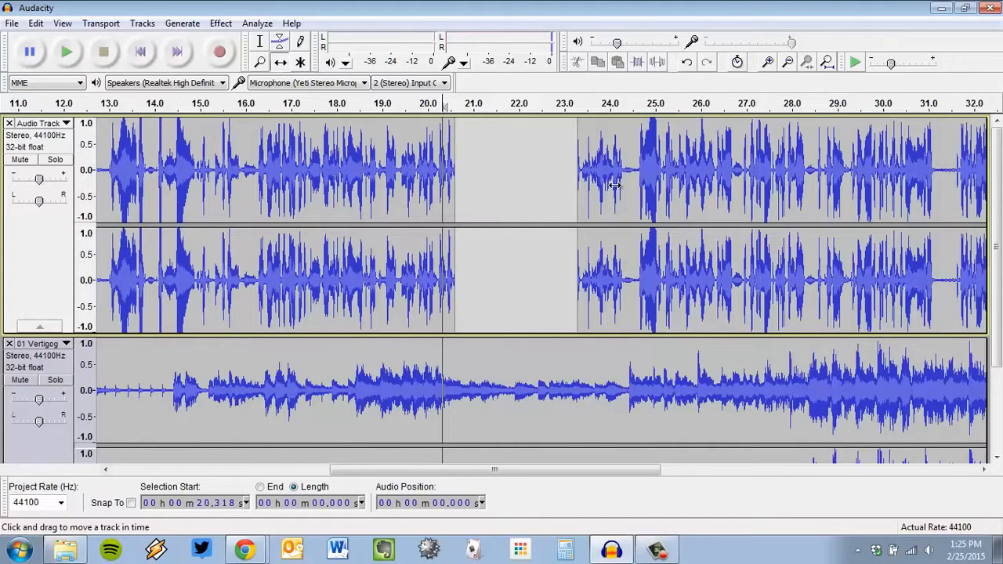
# - Shift the music track about another 2.5 s forward along the timeline, comparing it with the narration clips
pyautogui.moveTo(438, 376); pyautogui.dragTo(481, 363)
pyautogui.scroll(-2, 481, 363)
pyautogui.scroll(2, 482, 363)
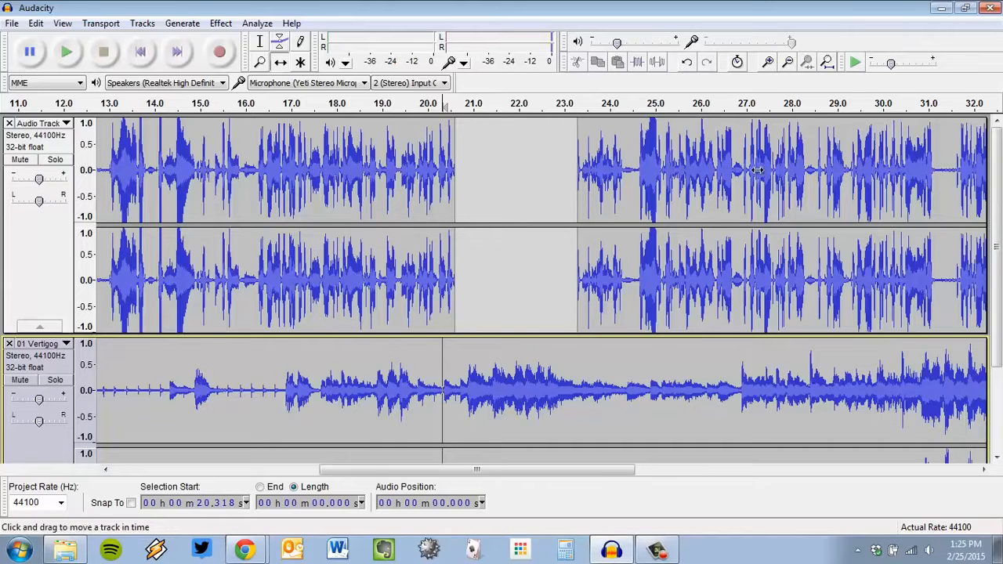
pyautogui.scroll(-3, 730, 197)
pyautogui.scroll(3, 679, 280)
# - Apply Split at the cursor position of about 20.3 s and inspect the rest of both tracks
pyautogui.click(36, 23)
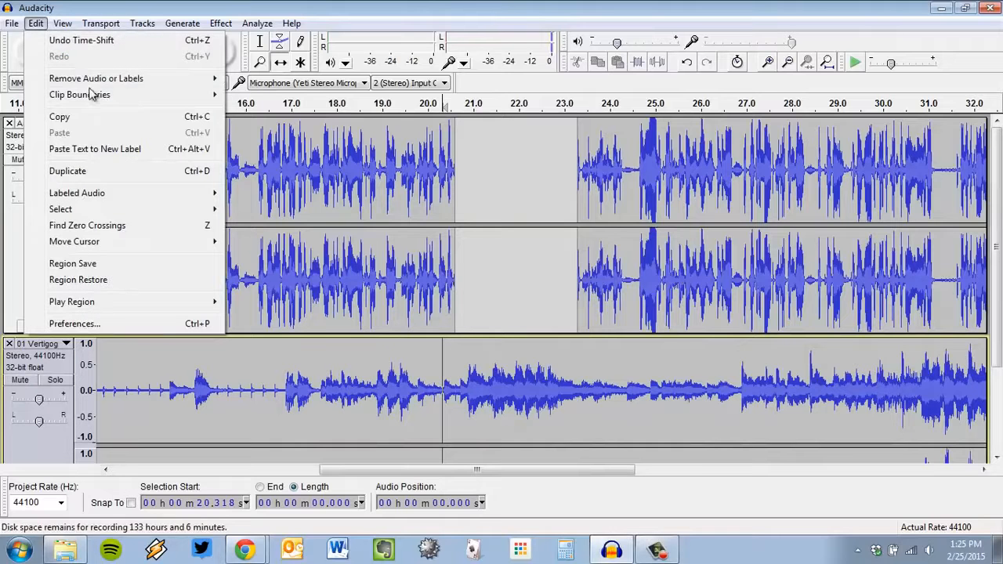
pyautogui.moveTo(92, 94)
pyautogui.click(266, 95)
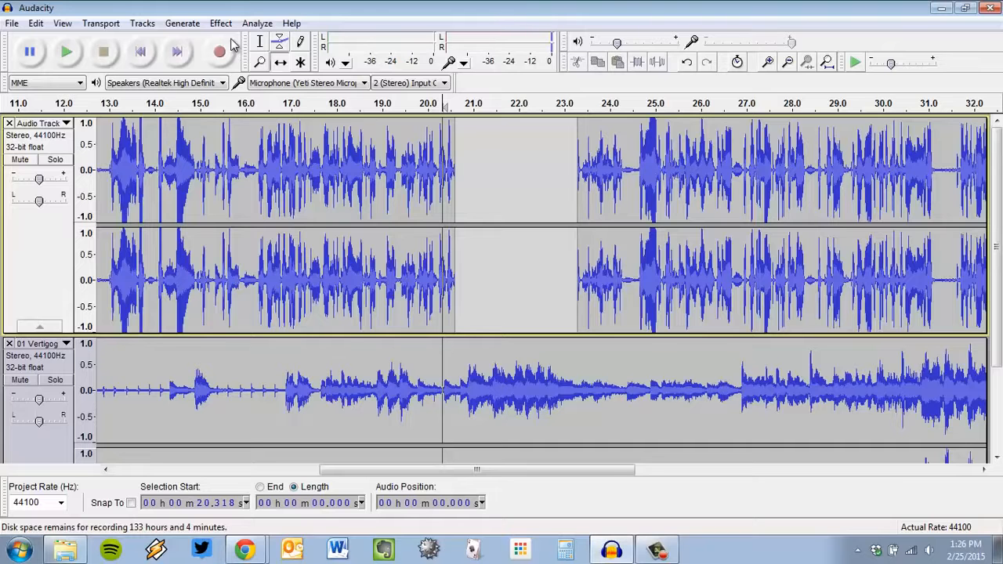
pyautogui.moveTo(583, 476); pyautogui.dragTo(694, 458)
pyautogui.scroll(-2, 759, 382)
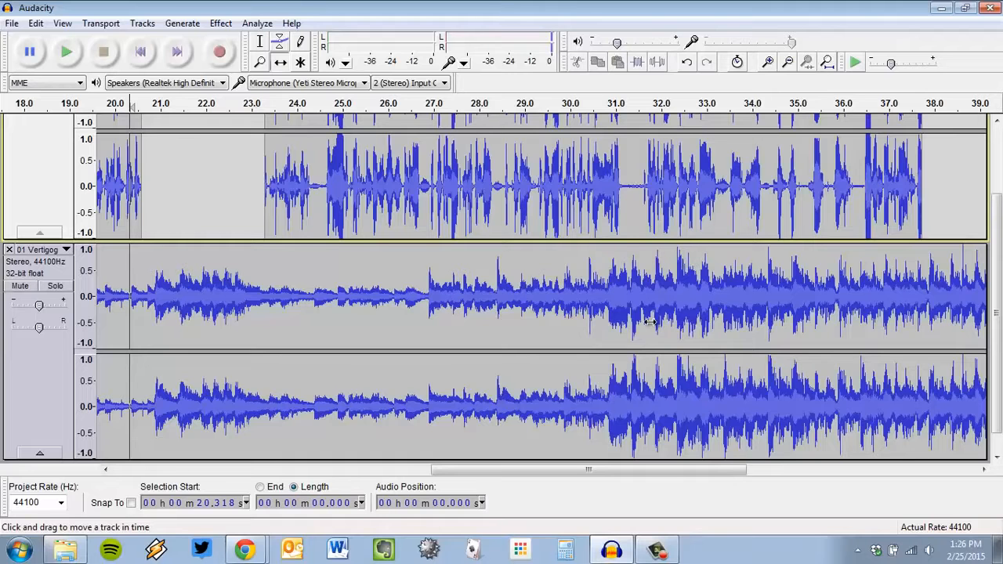
# - Use the Envelope tool to add a control point at about 20.5 s and lower the music before about 20 s to roughly half level
pyautogui.scroll(2, 650, 321)
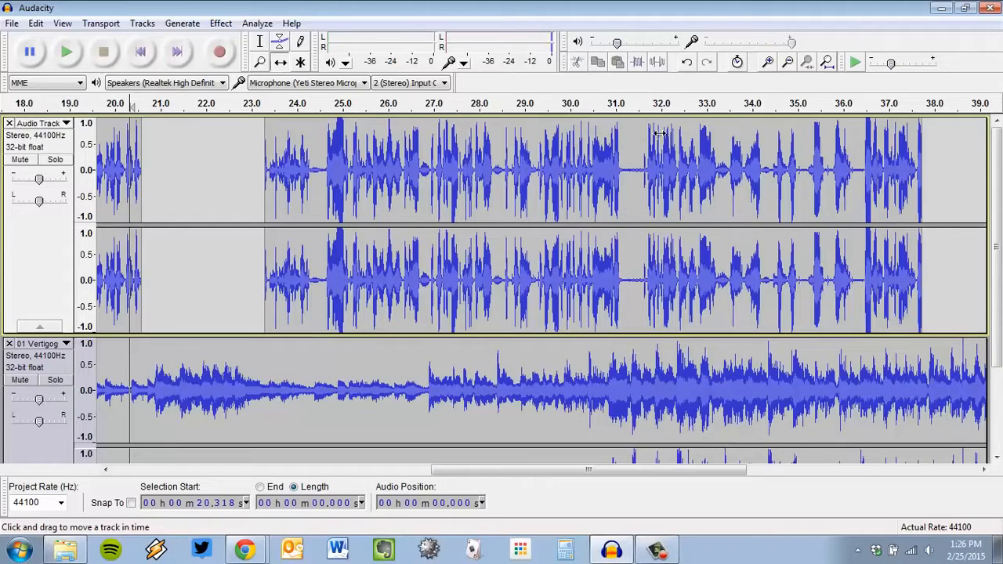
pyautogui.scroll(-2, 676, 246)
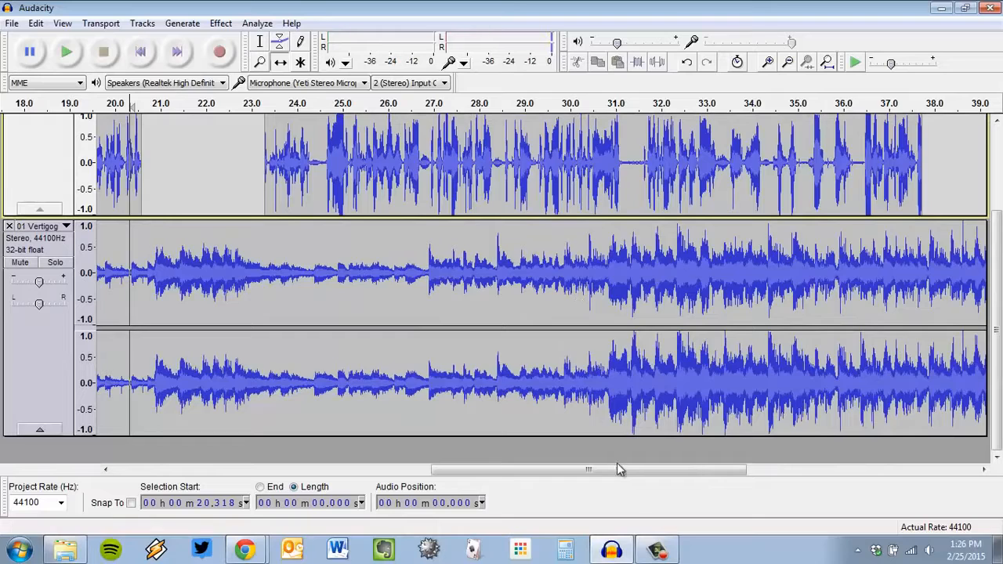
pyautogui.moveTo(619, 469); pyautogui.dragTo(484, 484)
pyautogui.scroll(2, 334, 362)
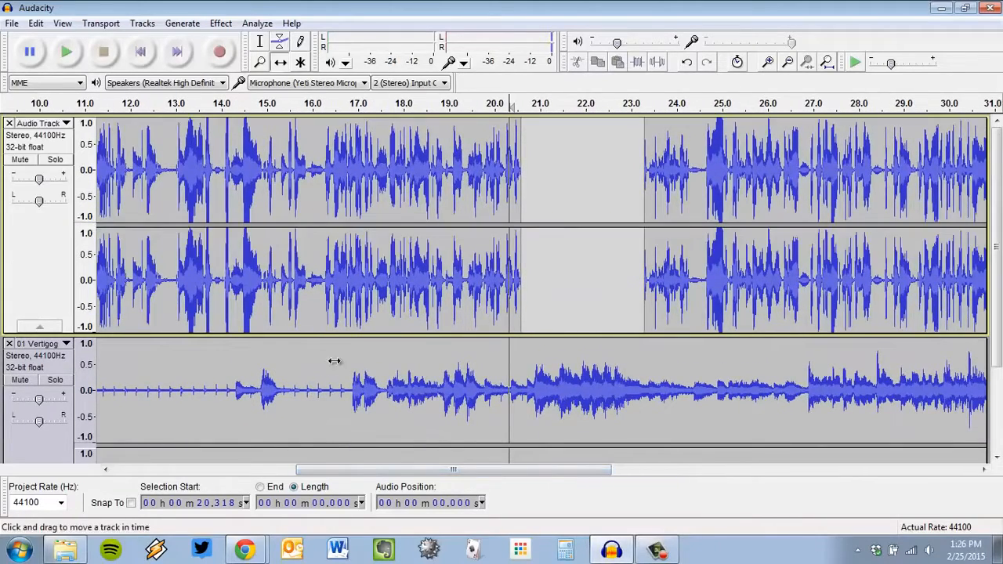
pyautogui.click(281, 46)
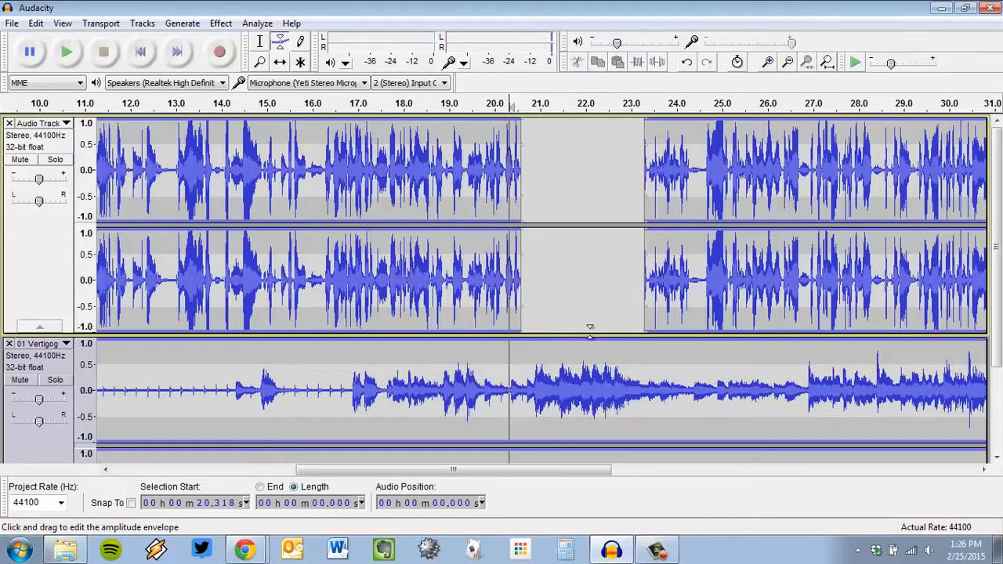
pyautogui.scroll(-3, 758, 341)
pyautogui.scroll(3, 567, 311)
pyautogui.scroll(-3, 567, 312)
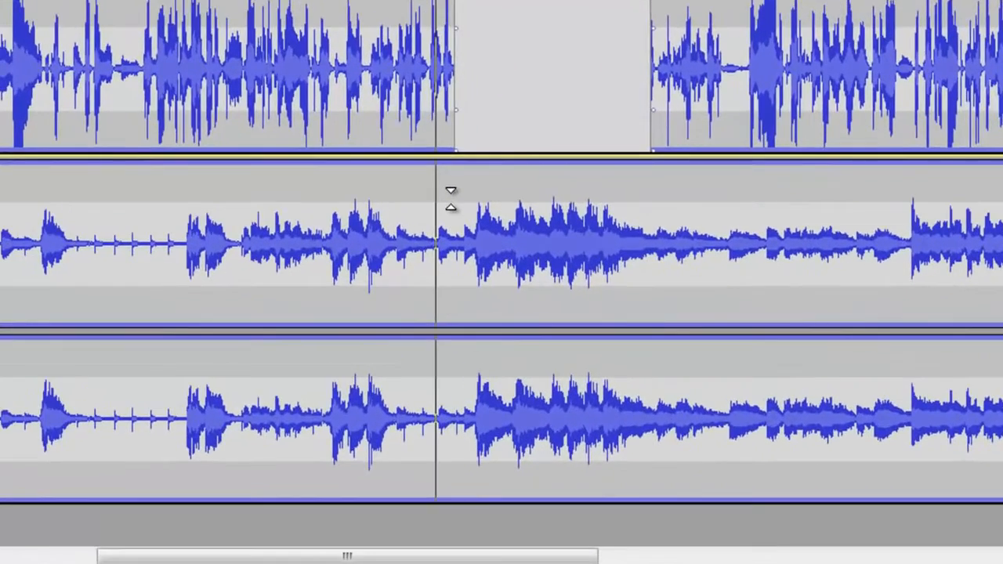
pyautogui.click(519, 248)
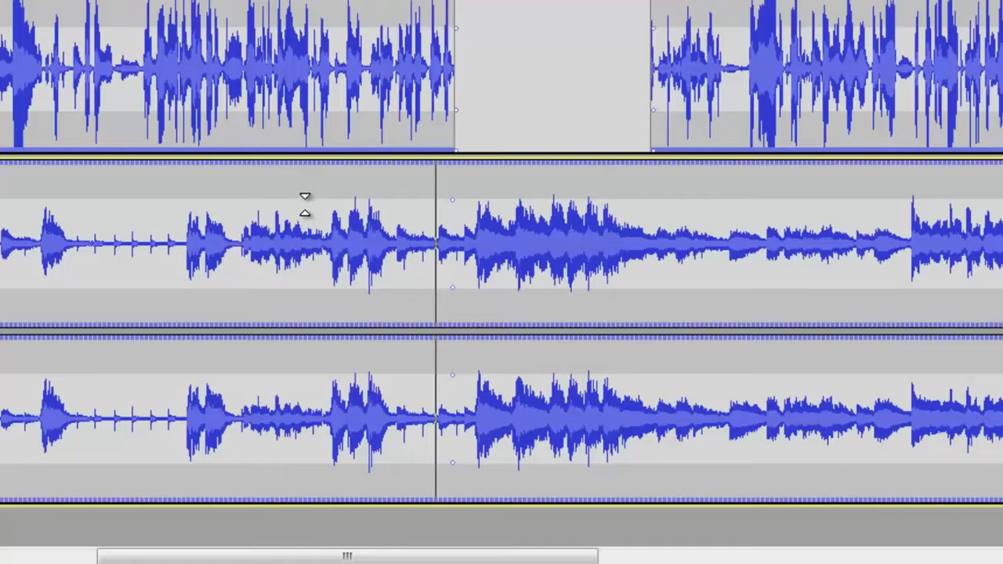
pyautogui.moveTo(318, 195); pyautogui.dragTo(409, 241)
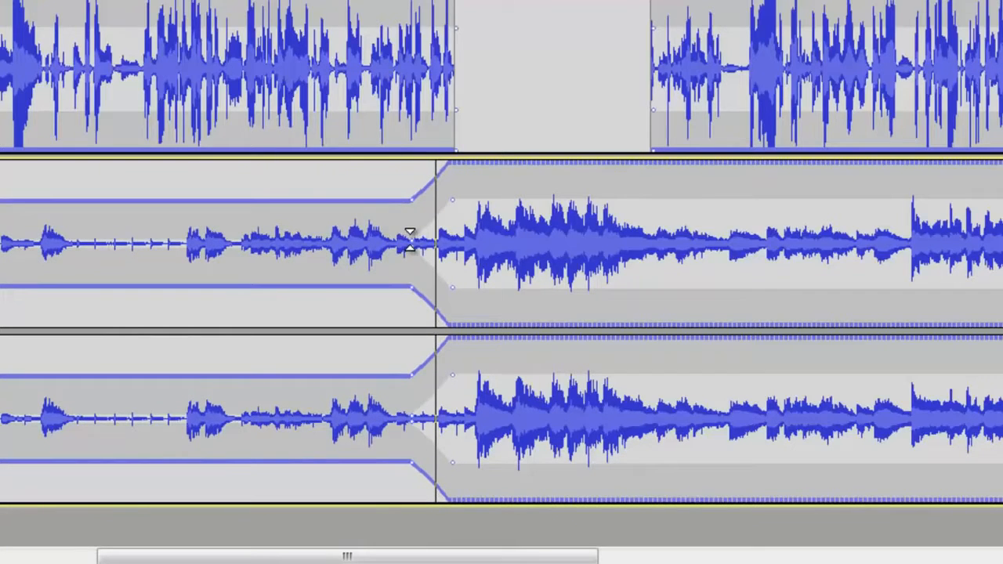
# - Add envelope points from about 21 s to 23.5 s that raise the music to full level in the gap between the narration clips
pyautogui.click(659, 190)
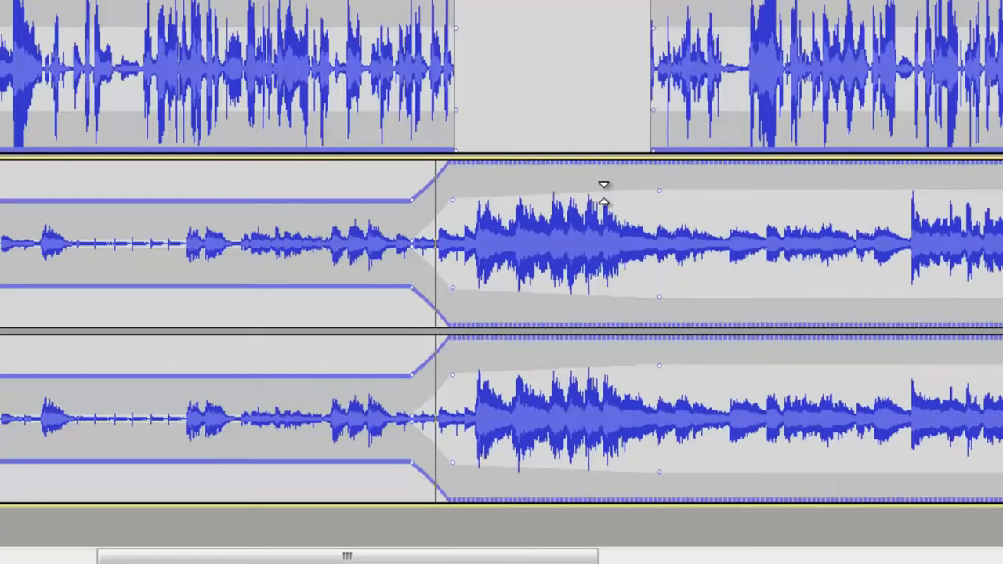
pyautogui.moveTo(609, 192); pyautogui.dragTo(481, 146)
pyautogui.scroll(3, 577, 174)
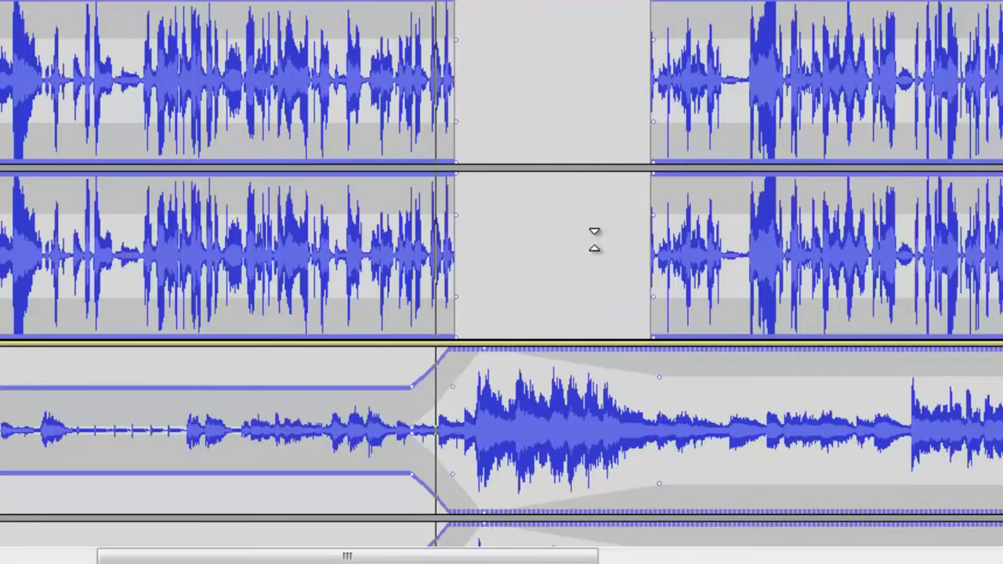
pyautogui.scroll(-3, 577, 174)
pyautogui.click(645, 201)
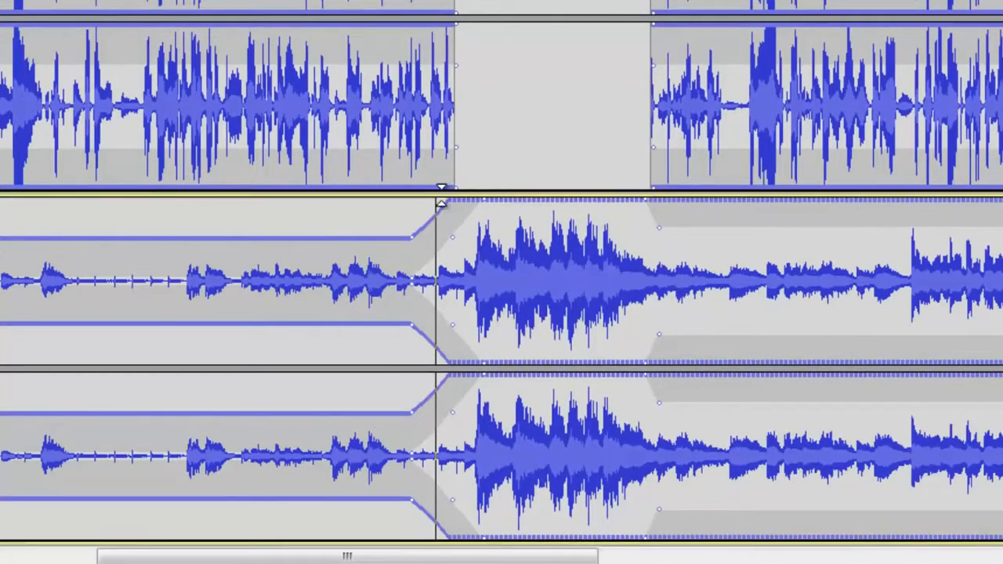
pyautogui.scroll(3, 463, 205)
pyautogui.scroll(-3, 584, 151)
pyautogui.scroll(3, 571, 146)
pyautogui.scroll(-3, 685, 95)
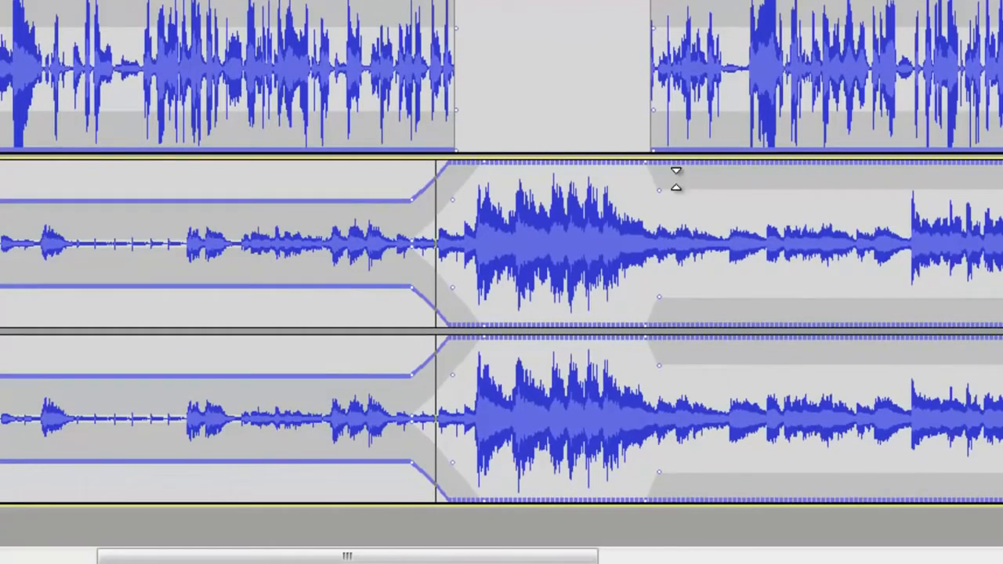
# - Lower the music under the second narration clip with envelope points at about 24 s and 31.9 s for a gradual fade
pyautogui.moveTo(694, 179); pyautogui.dragTo(703, 225)
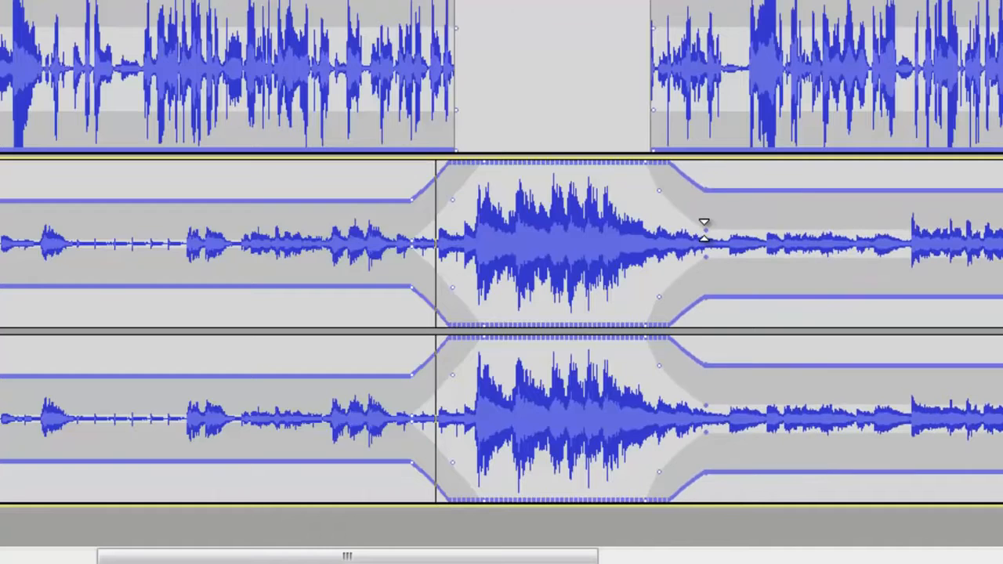
pyautogui.moveTo(282, 561); pyautogui.dragTo(502, 561)
pyautogui.moveTo(627, 195); pyautogui.dragTo(652, 219)
pyautogui.scroll(2, 696, 271)
pyautogui.scroll(-2, 696, 271)
pyautogui.scroll(2, 622, 313)
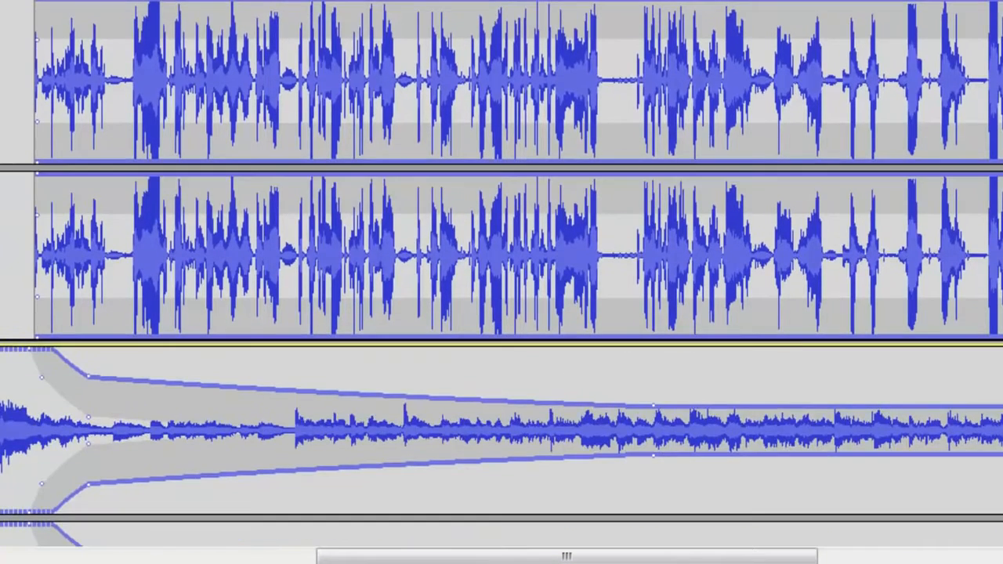
pyautogui.moveTo(747, 557); pyautogui.dragTo(593, 561)
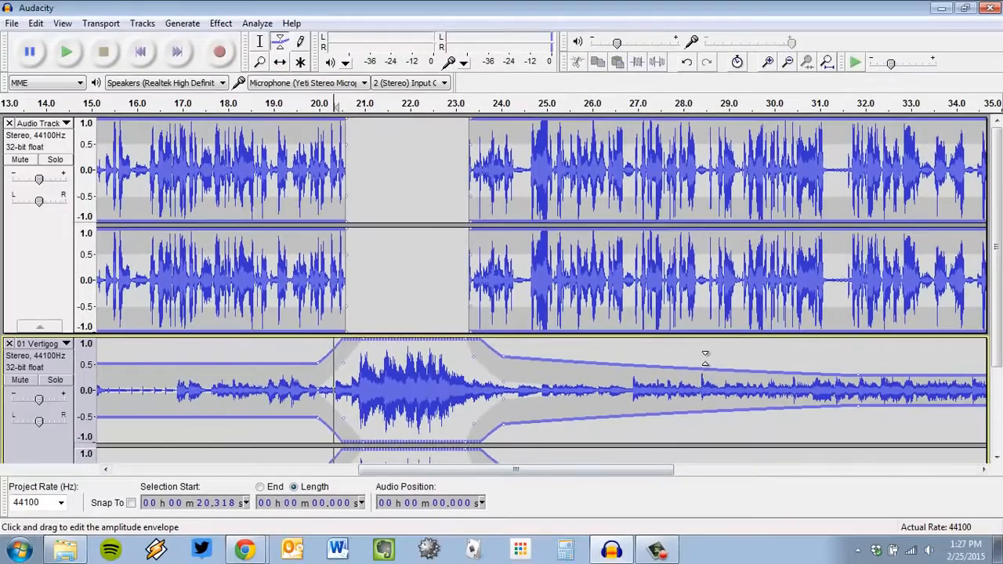
pyautogui.scroll(-3, 563, 282)
pyautogui.scroll(3, 559, 251)
pyautogui.scroll(-3, 559, 252)
pyautogui.scroll(3, 559, 252)
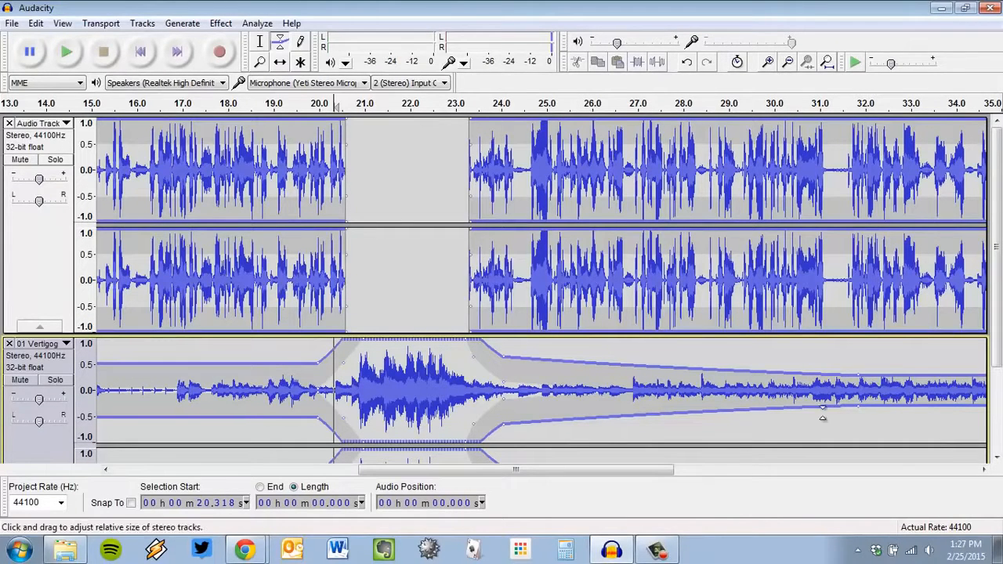
# - Play the mix from about 19.5 s and again from about 30 s to check the music level against the narration
pyautogui.click(294, 103)
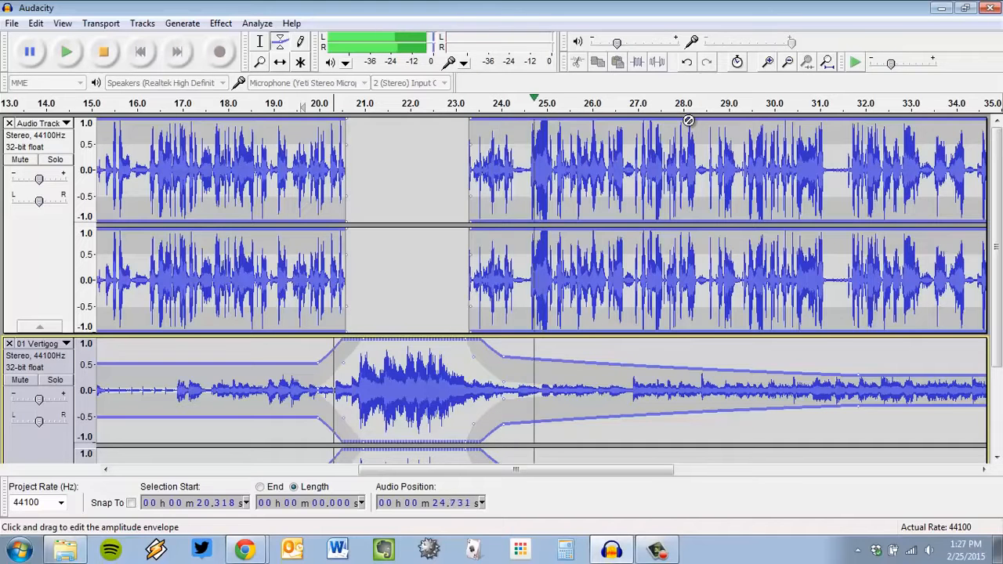
pyautogui.click(112, 54)
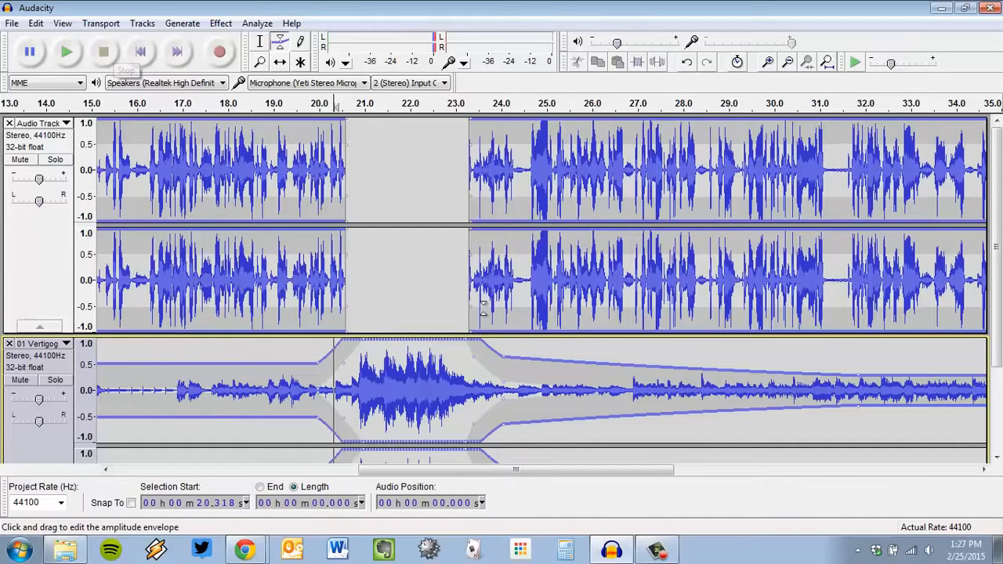
pyautogui.click(777, 104)
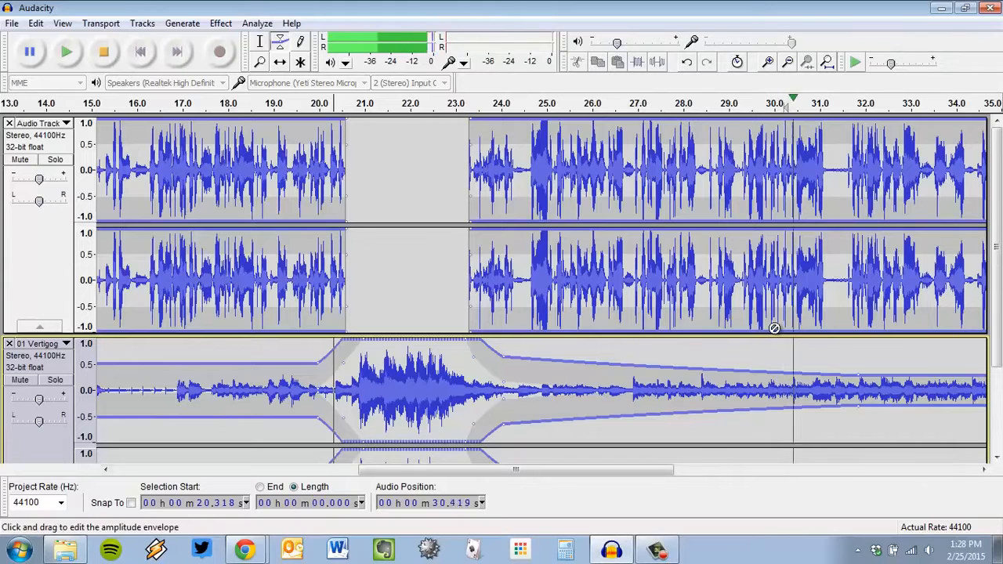
pyautogui.click(107, 55)
# - Move the last envelope point of the music's gradual fade earlier, to about 30.7 s, and compare both tracks
pyautogui.moveTo(858, 376); pyautogui.dragTo(807, 376)
pyautogui.scroll(-2, 643, 374)
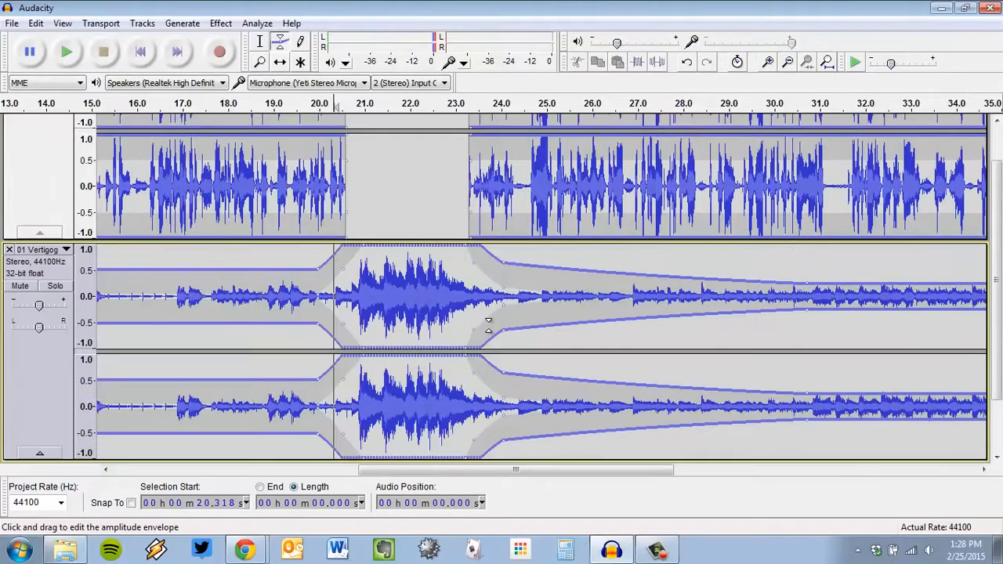
pyautogui.scroll(2, 488, 326)
pyautogui.scroll(-2, 517, 310)
pyautogui.scroll(2, 604, 227)
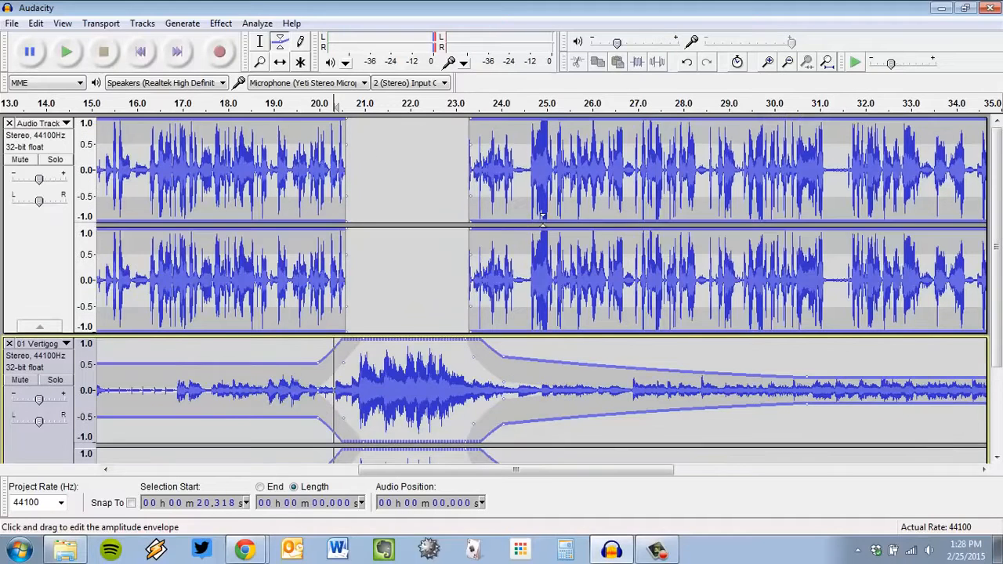
# - Select the music from about 17.9 s to 30.1 s, then the narration from about 21.5 s to 31 s
pyautogui.click(261, 41)
pyautogui.scroll(-3, 840, 409)
pyautogui.moveTo(231, 260); pyautogui.dragTo(776, 282)
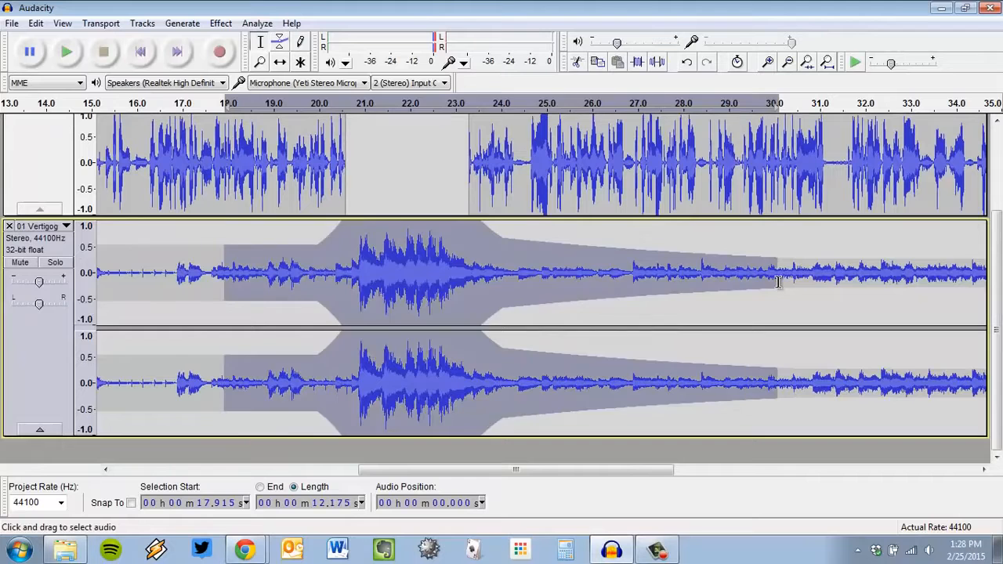
pyautogui.scroll(3, 642, 287)
pyautogui.moveTo(388, 161); pyautogui.dragTo(818, 282)
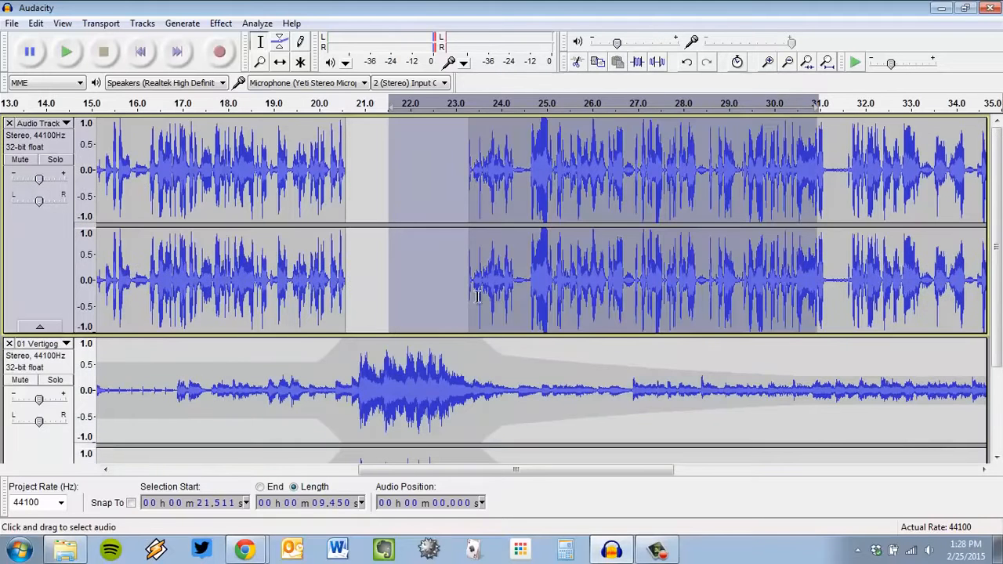
# - Select the whole narration track, then the whole music track, look through the available effects and clear the selection
pyautogui.click(59, 278)
pyautogui.scroll(-2, 42, 258)
pyautogui.click(32, 397)
pyautogui.scroll(2, 355, 284)
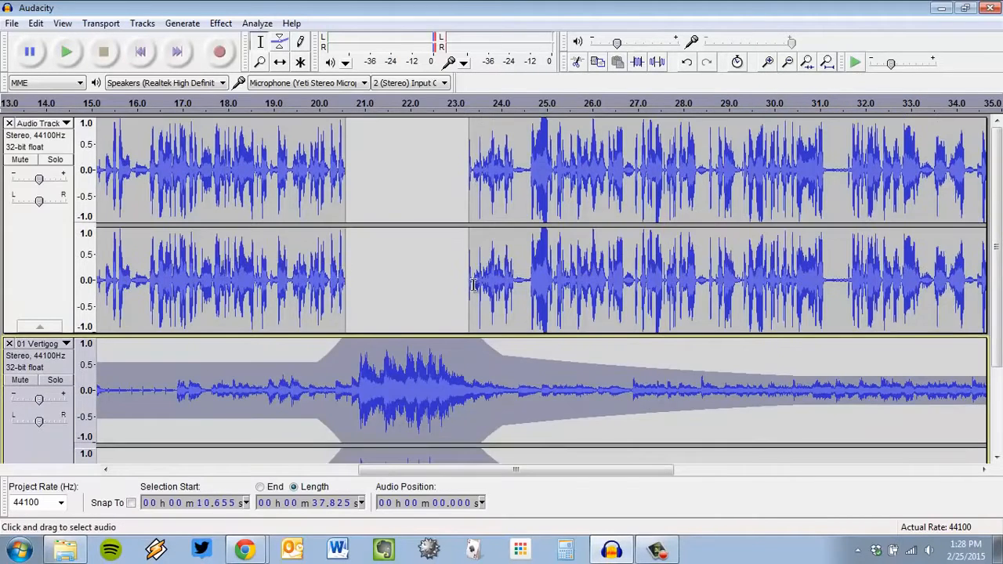
pyautogui.click(220, 23)
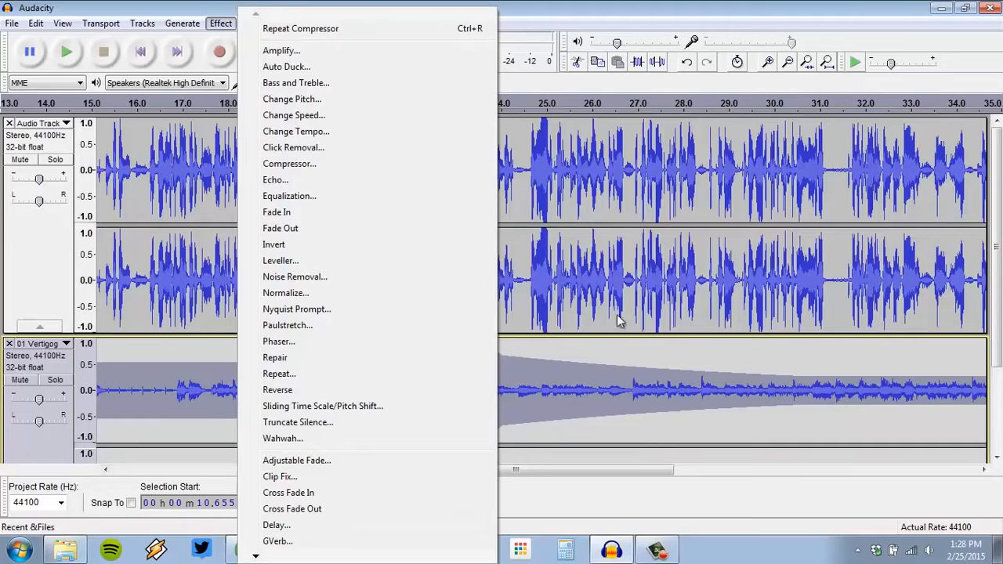
pyautogui.click(663, 396)
pyautogui.scroll(-2, 631, 383)
pyautogui.scroll(2, 565, 420)
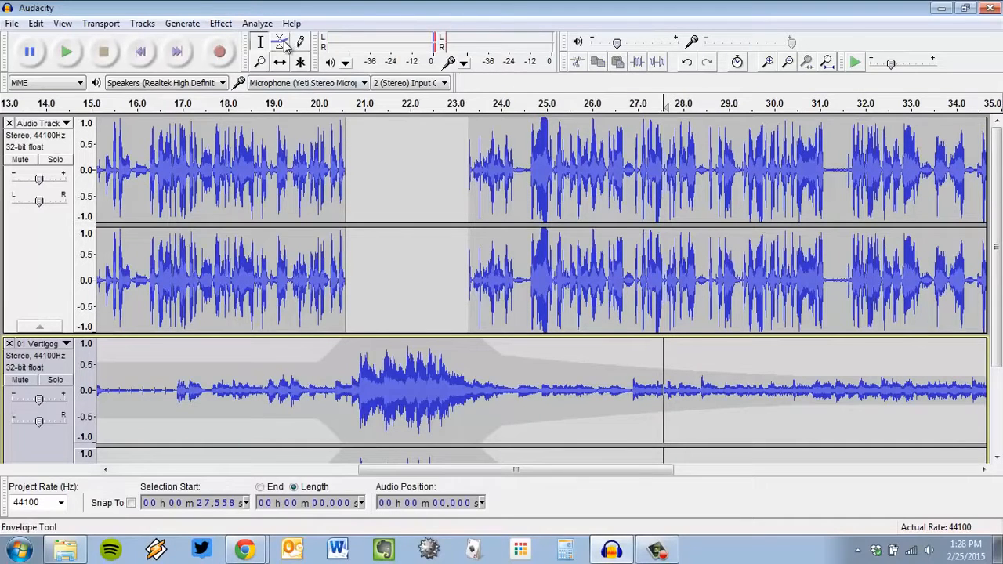
# - Place the cursor at about 29 s in the music and fit the entire project in the window
pyautogui.click(729, 394)
pyautogui.scroll(-2, 712, 414)
pyautogui.scroll(2, 712, 414)
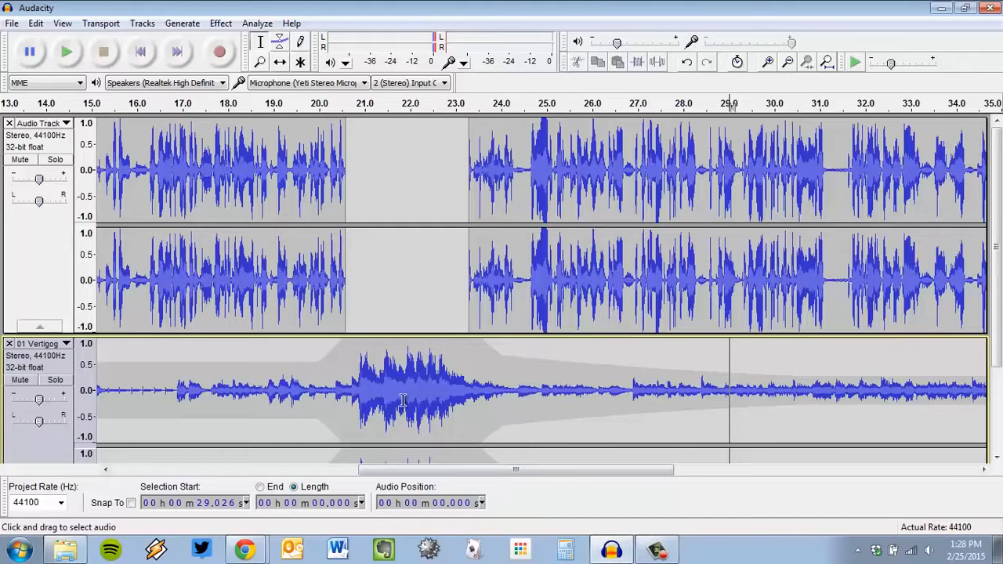
pyautogui.scroll(-3, 600, 313)
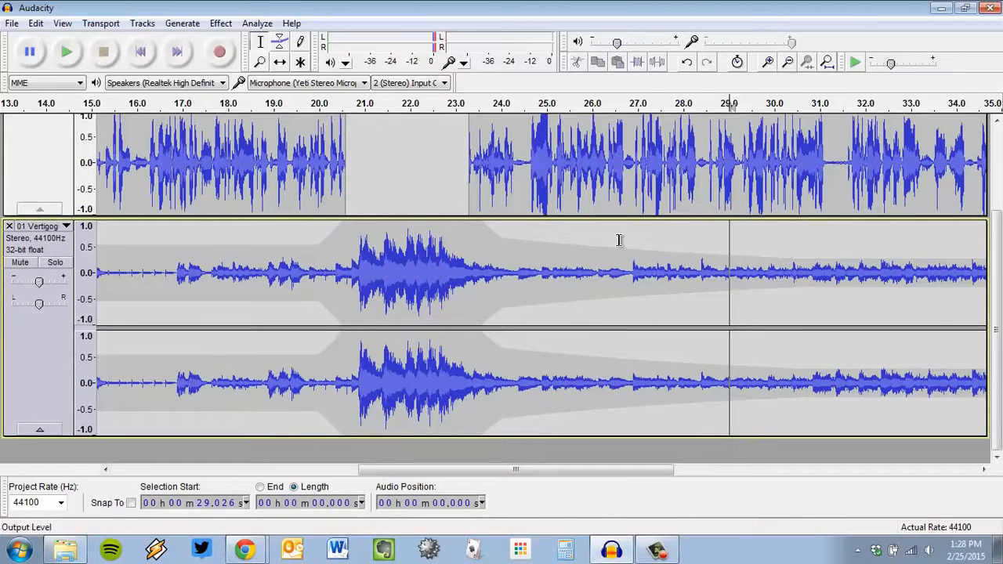
pyautogui.click(64, 24)
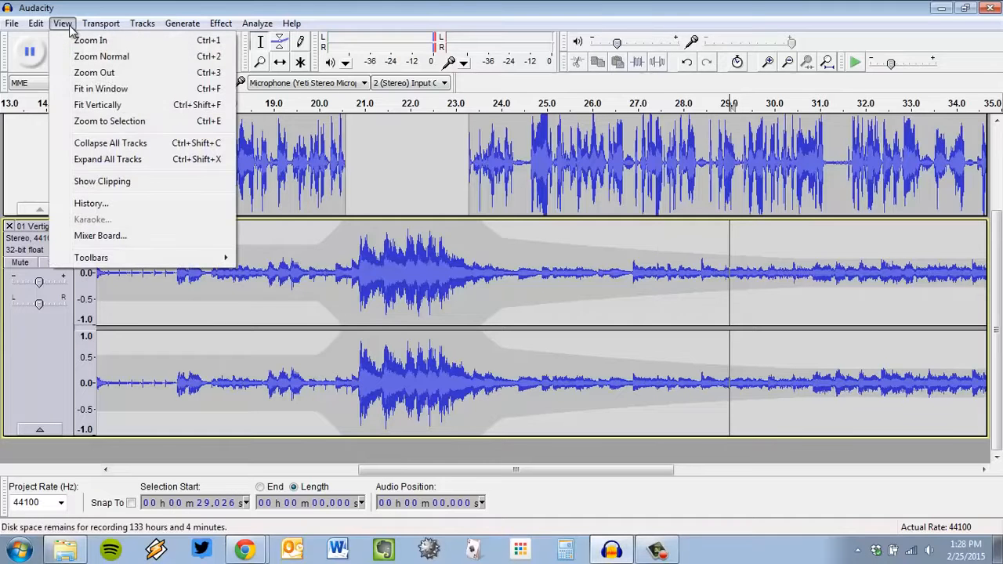
pyautogui.click(121, 89)
pyautogui.scroll(3, 341, 342)
pyautogui.scroll(-2, 421, 251)
pyautogui.scroll(2, 415, 235)
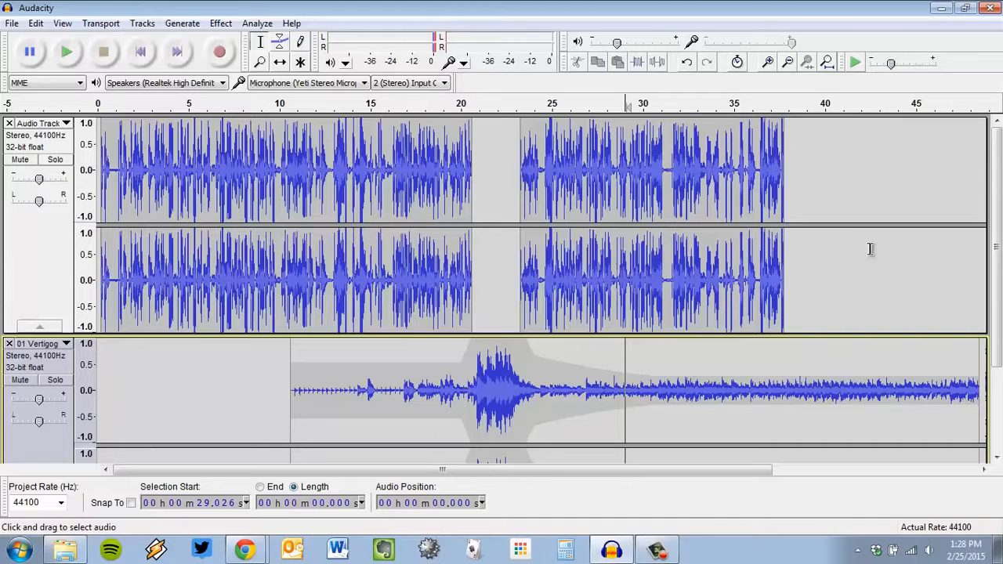
pyautogui.scroll(3, 861, 286)
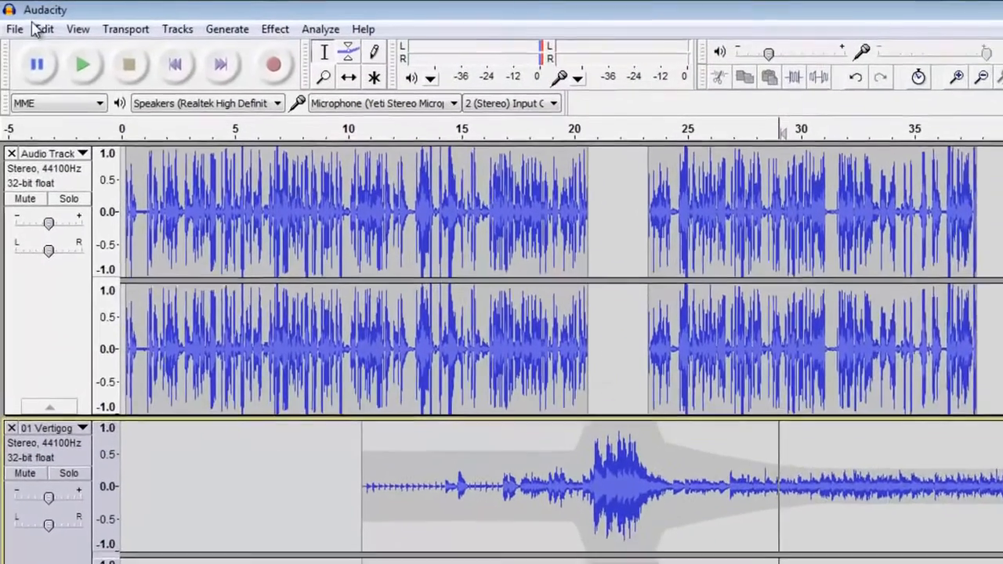
# - Save the project on the Desktop under the name "test for video"
pyautogui.click(15, 29)
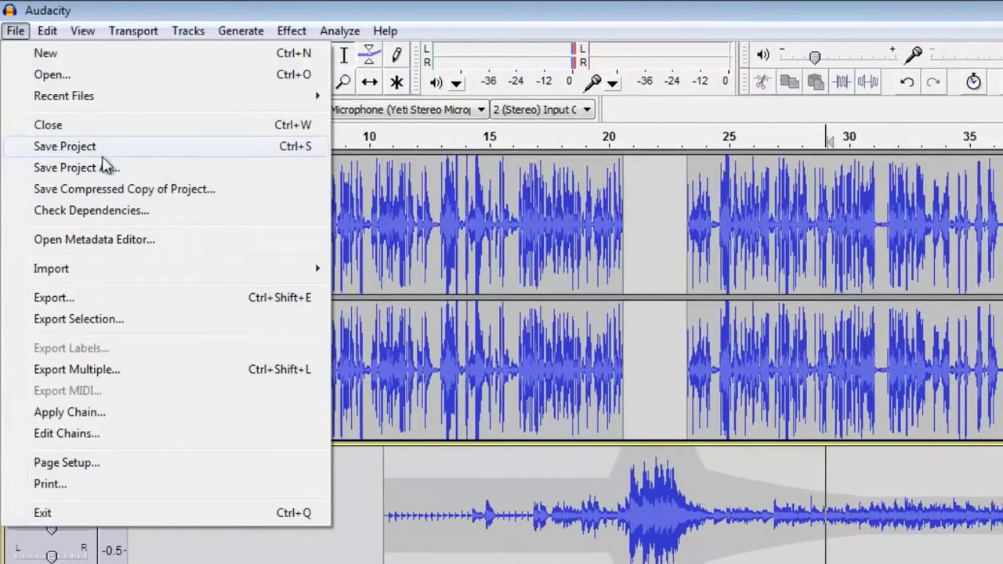
pyautogui.click(76, 168)
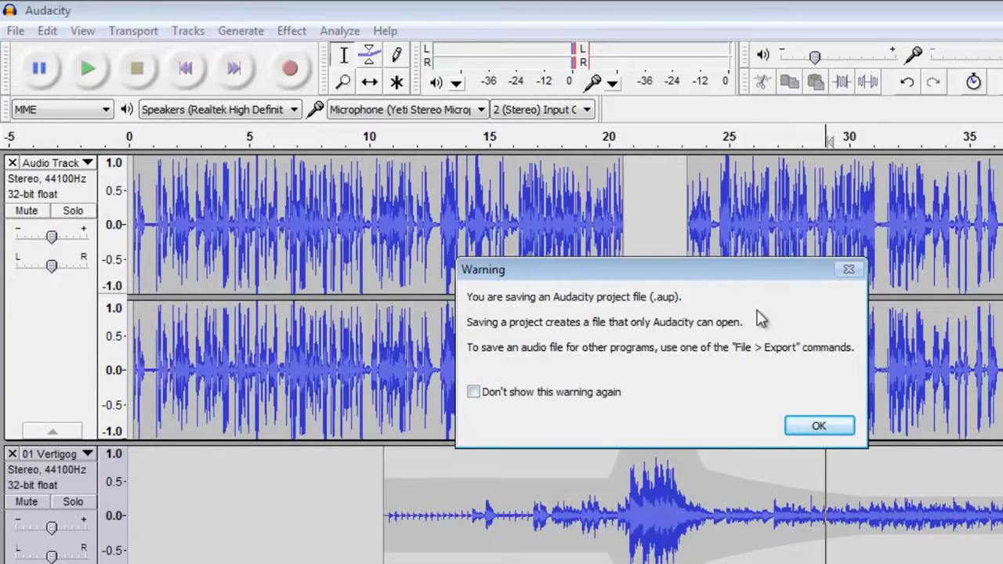
pyautogui.click(818, 426)
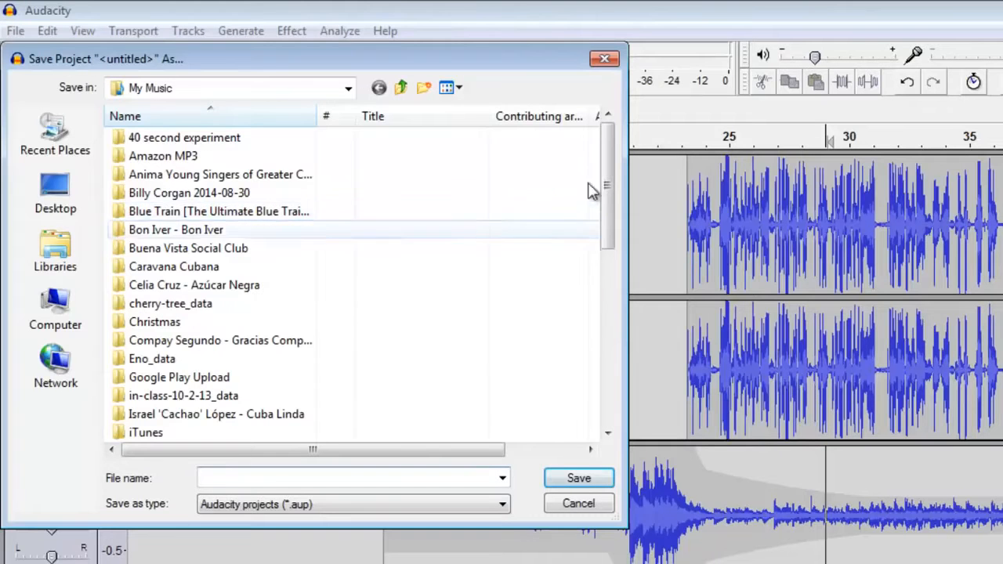
pyautogui.click(54, 197)
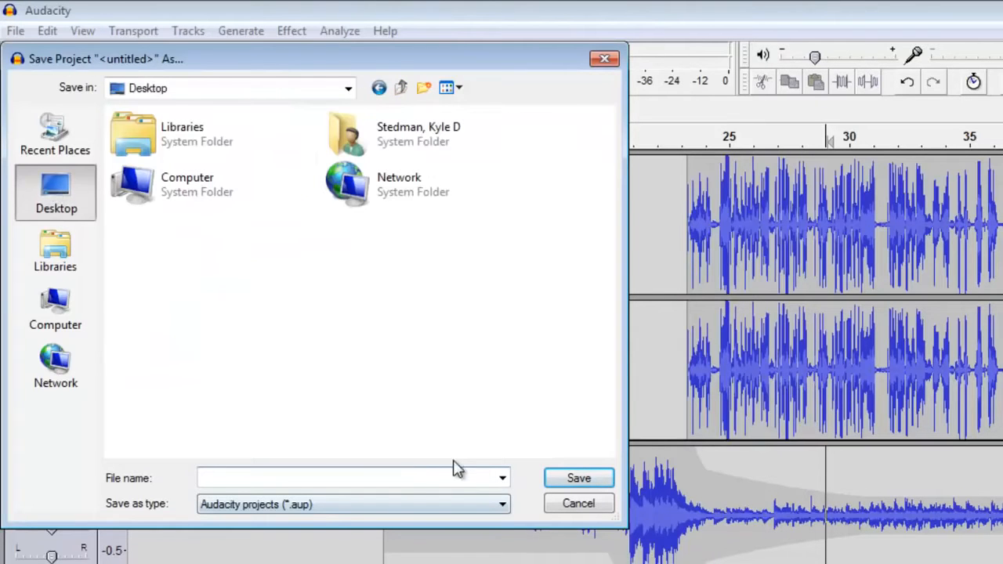
pyautogui.write('test for video')
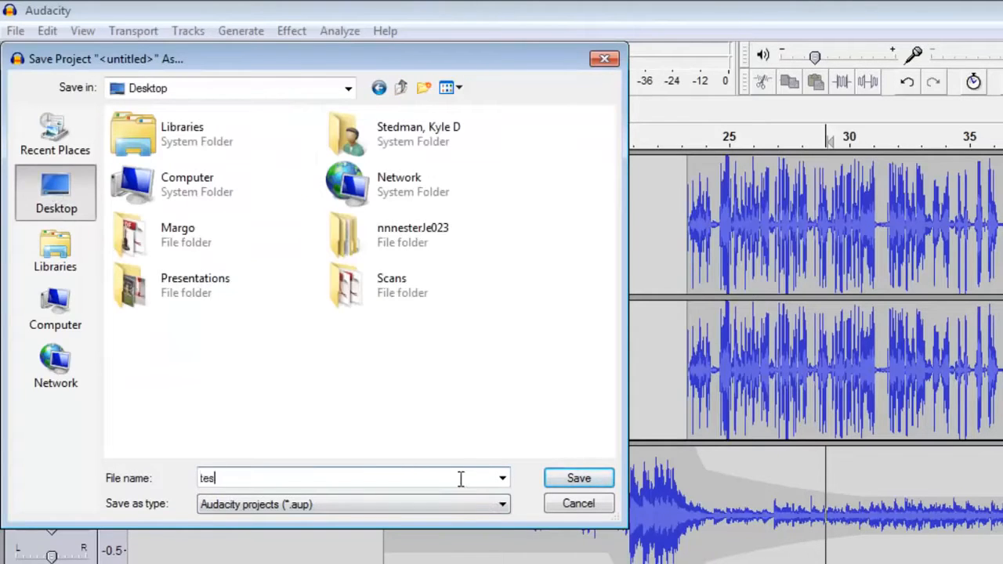
pyautogui.press('Return')
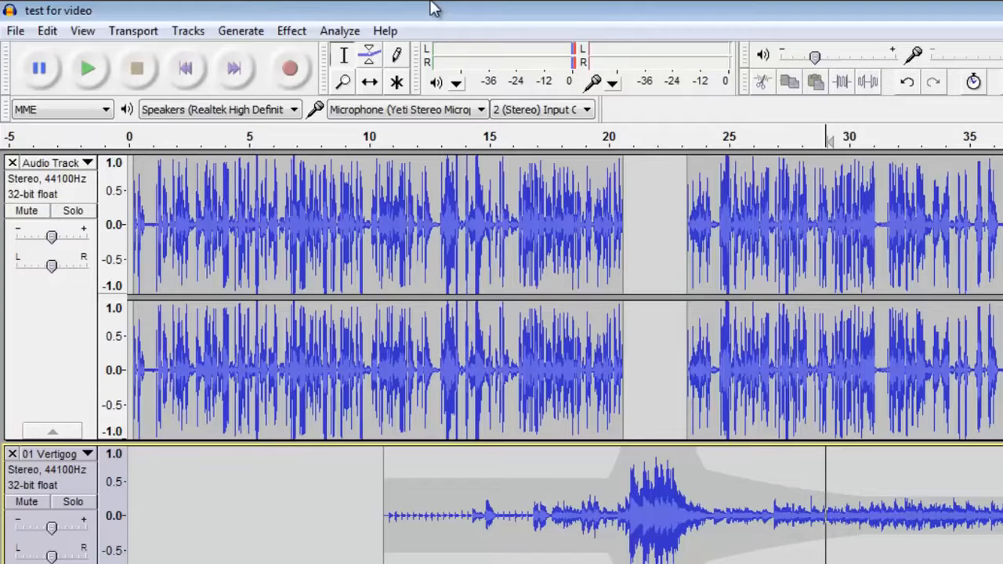
# - Set up an audio export of the project as MP3 Files, with the Desktop as destination folder
pyautogui.click(9, 34)
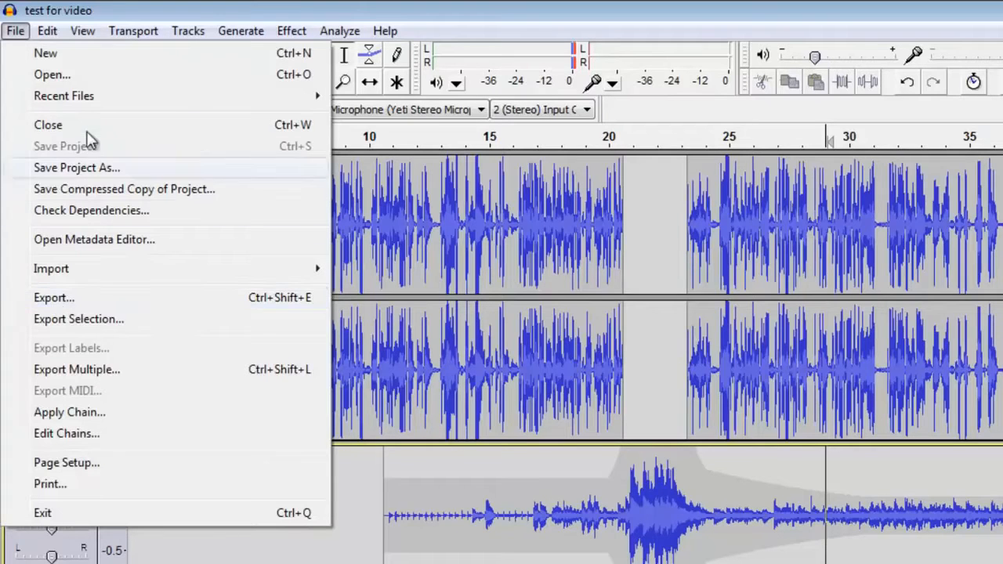
pyautogui.click(144, 304)
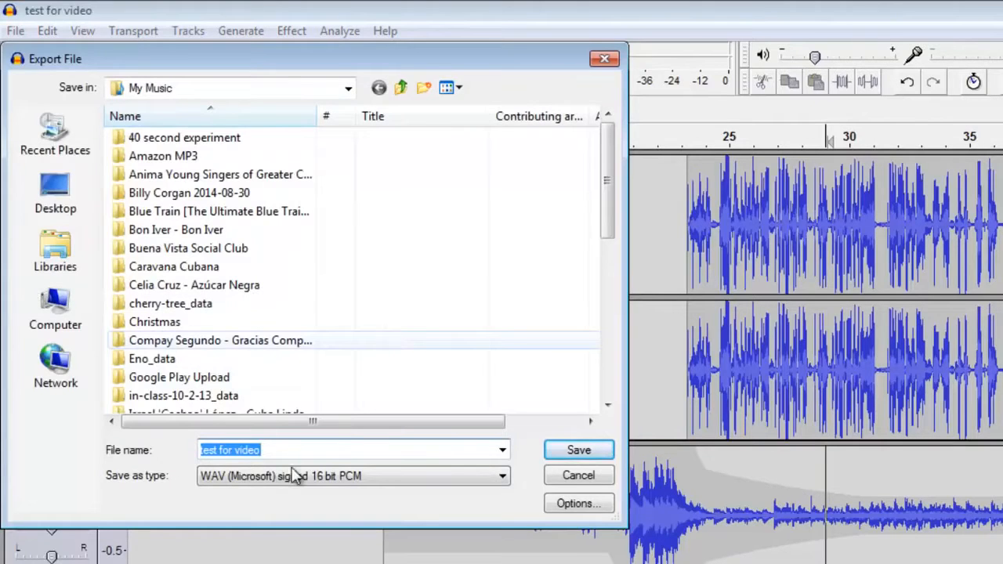
pyautogui.click(500, 478)
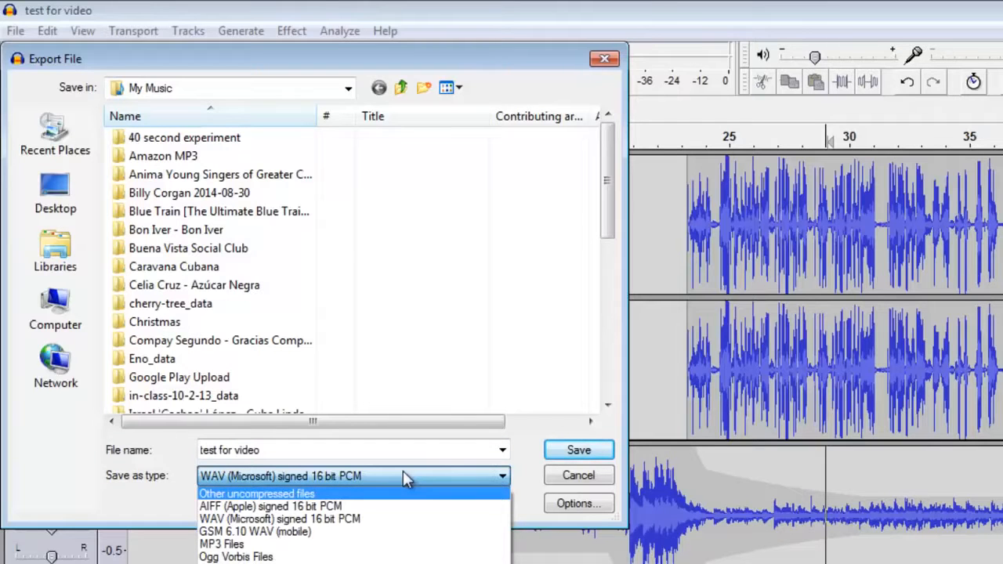
pyautogui.click(337, 557)
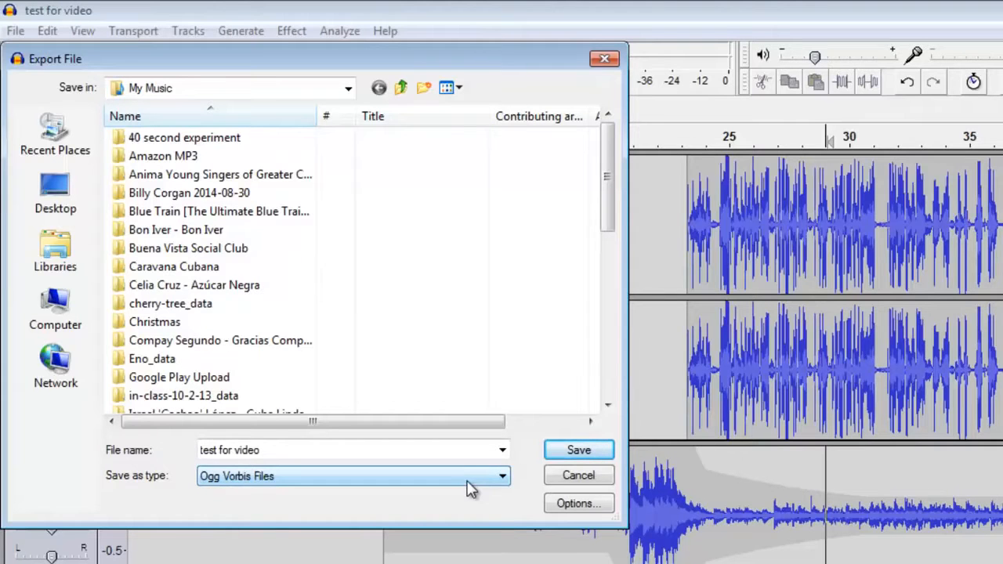
pyautogui.click(467, 487)
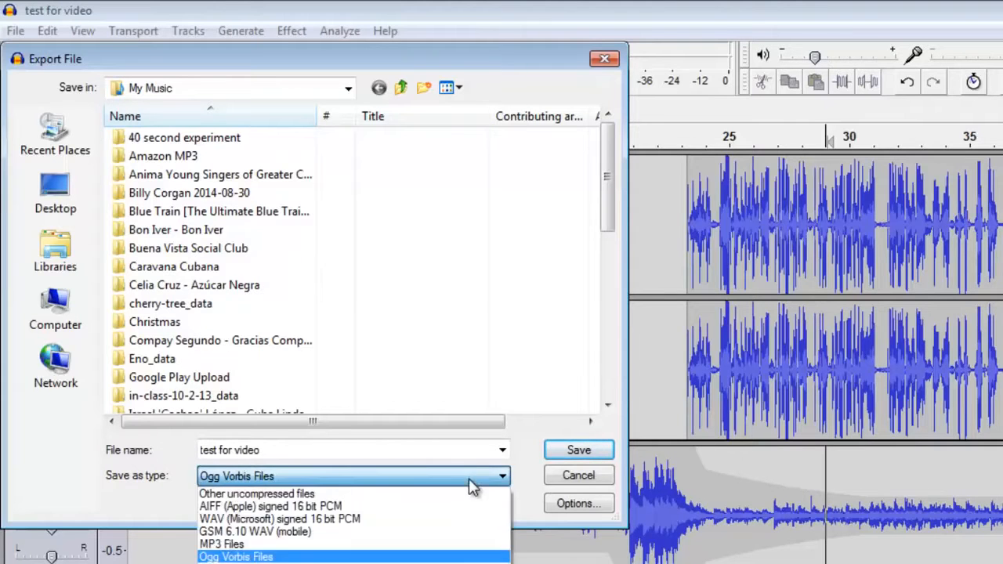
pyautogui.click(261, 545)
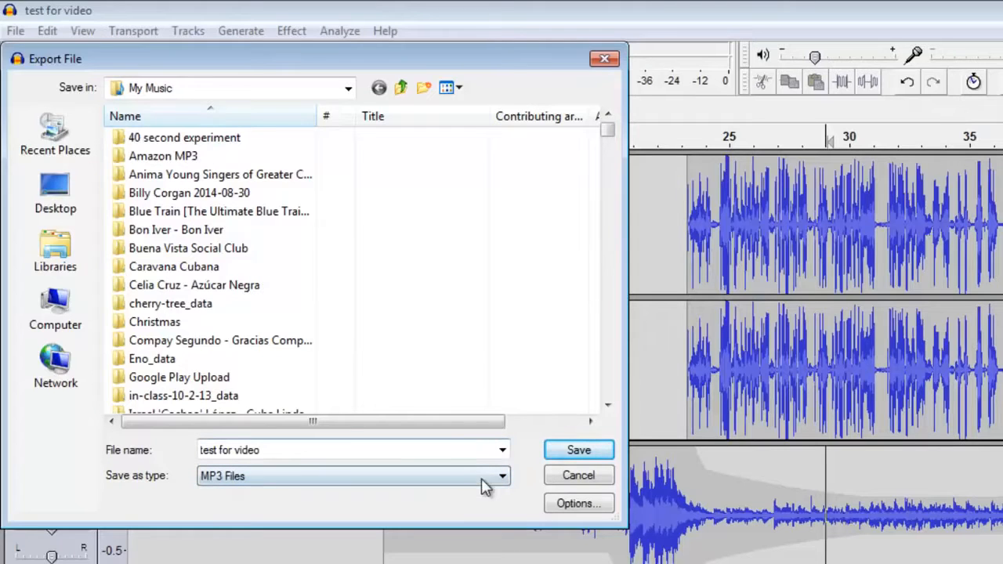
pyautogui.click(416, 476)
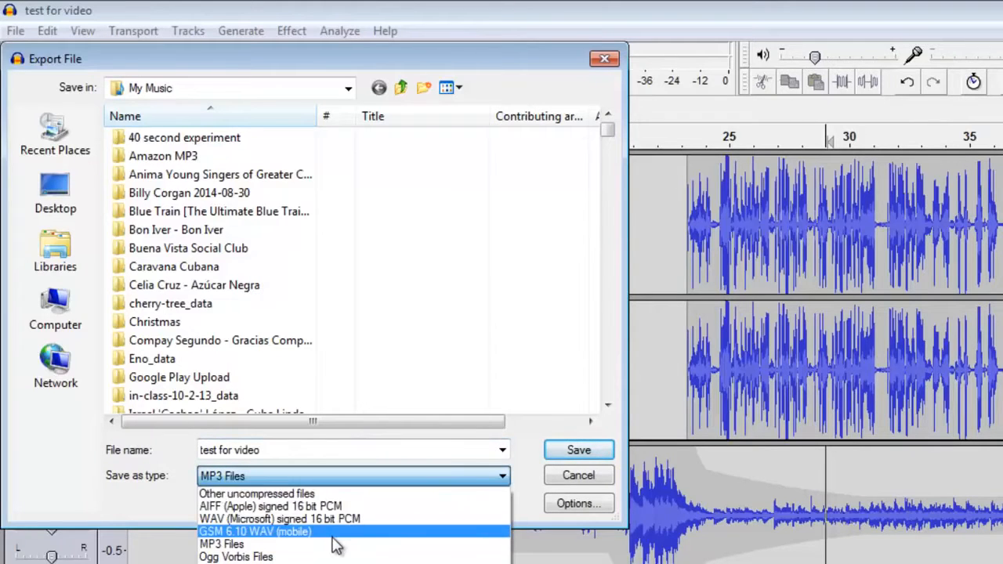
pyautogui.click(294, 544)
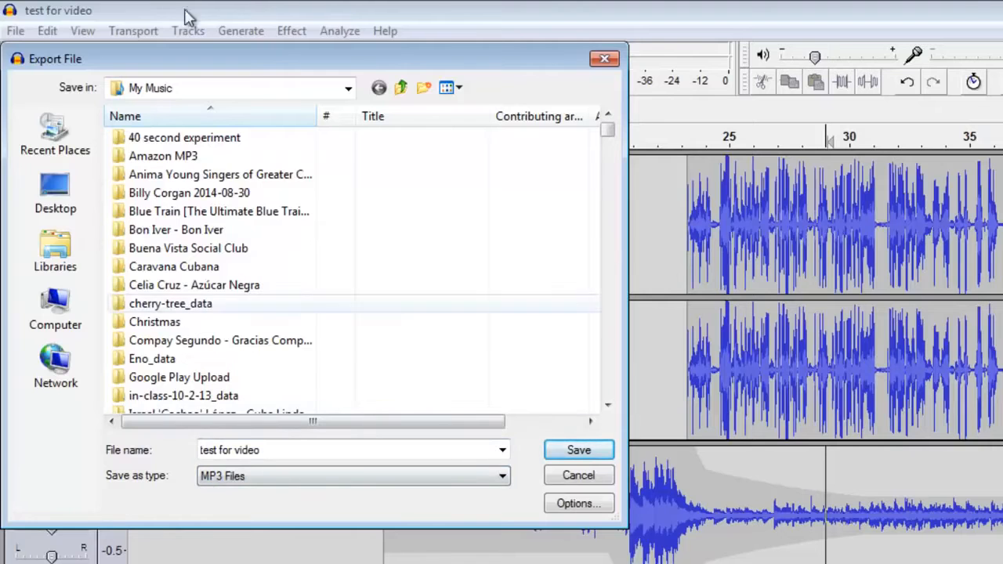
pyautogui.click(83, 191)
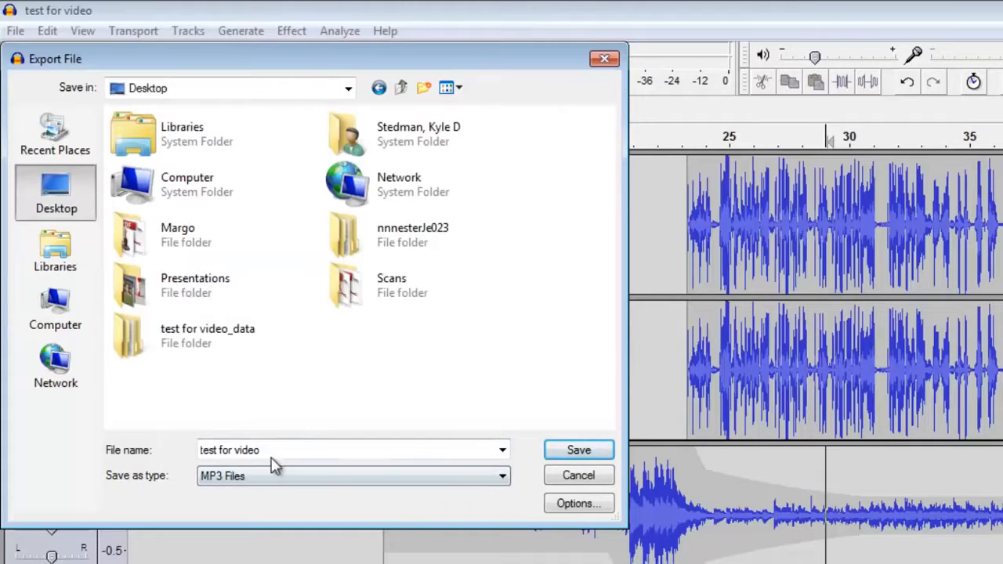
# - Set the MP3 export quality to 320 kbps, save the export and accept the mixdown to two stereo channels
pyautogui.click(574, 505)
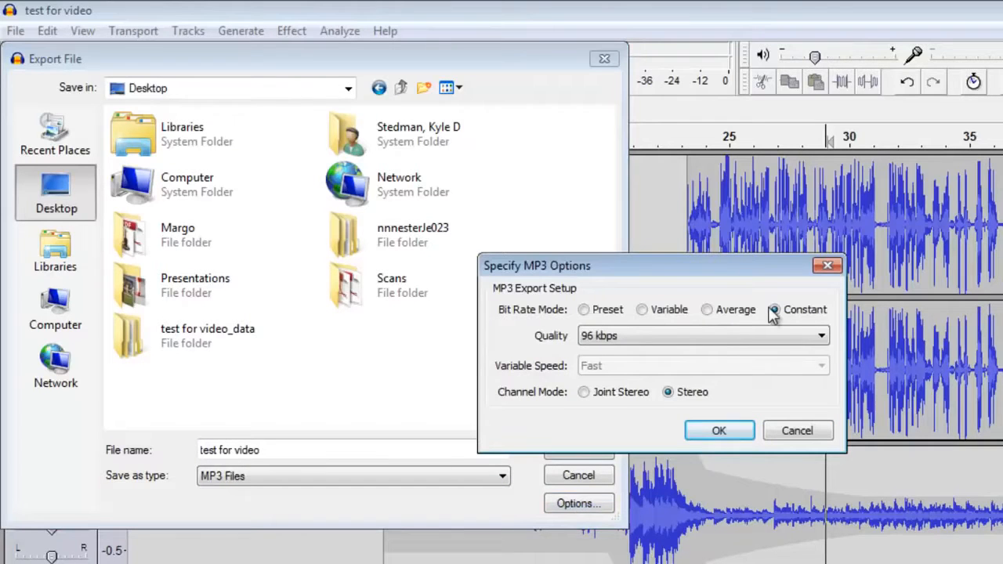
pyautogui.click(685, 335)
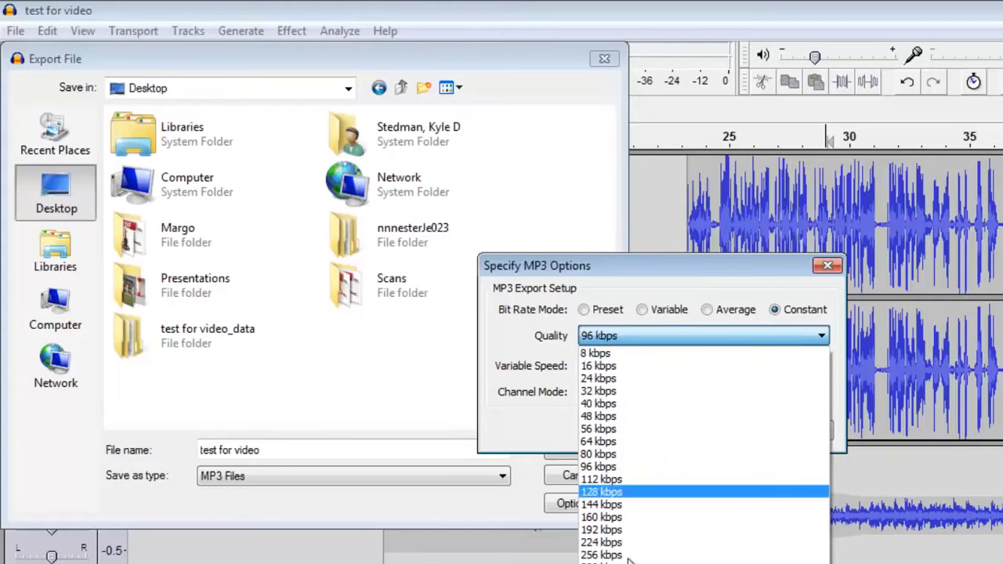
pyautogui.click(627, 561)
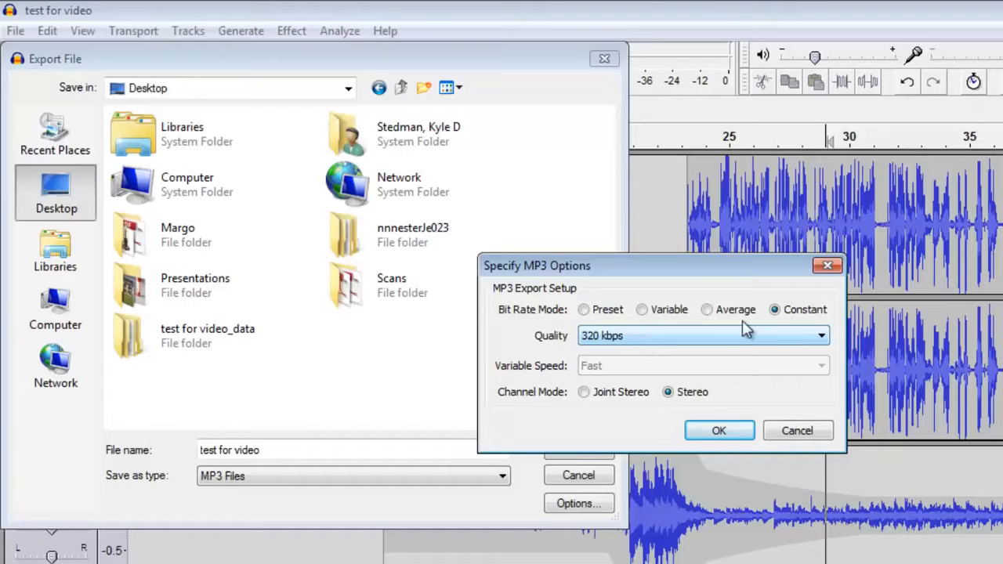
pyautogui.click(715, 431)
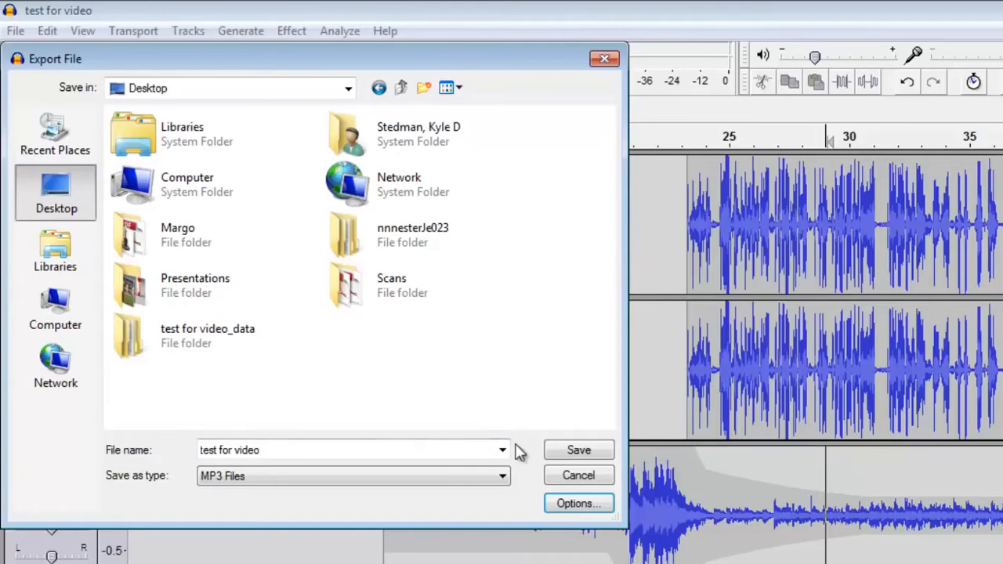
pyautogui.click(579, 451)
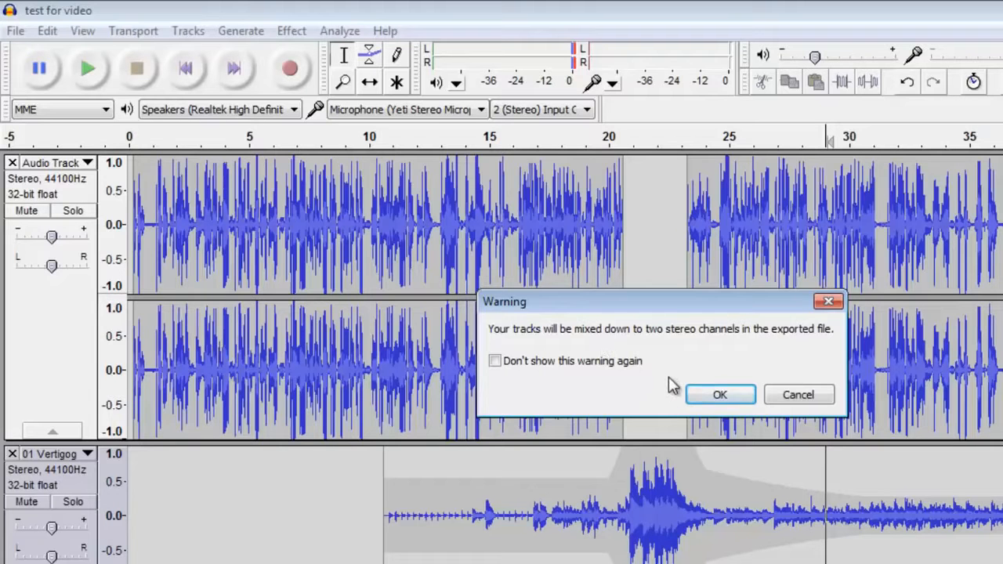
pyautogui.click(719, 394)
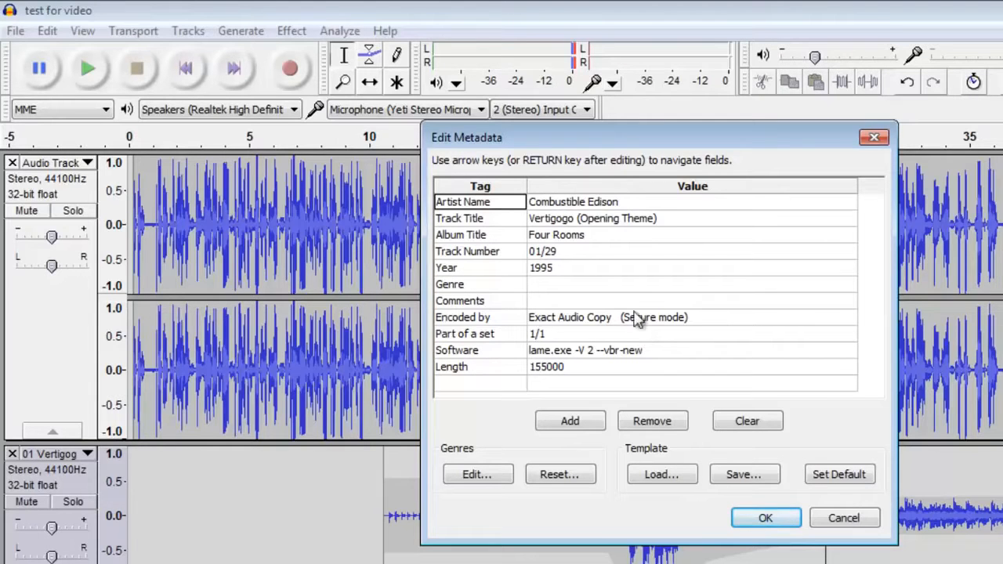
# - Clear all the existing metadata tags inherited from the music track
pyautogui.click(589, 202)
pyautogui.click(578, 221)
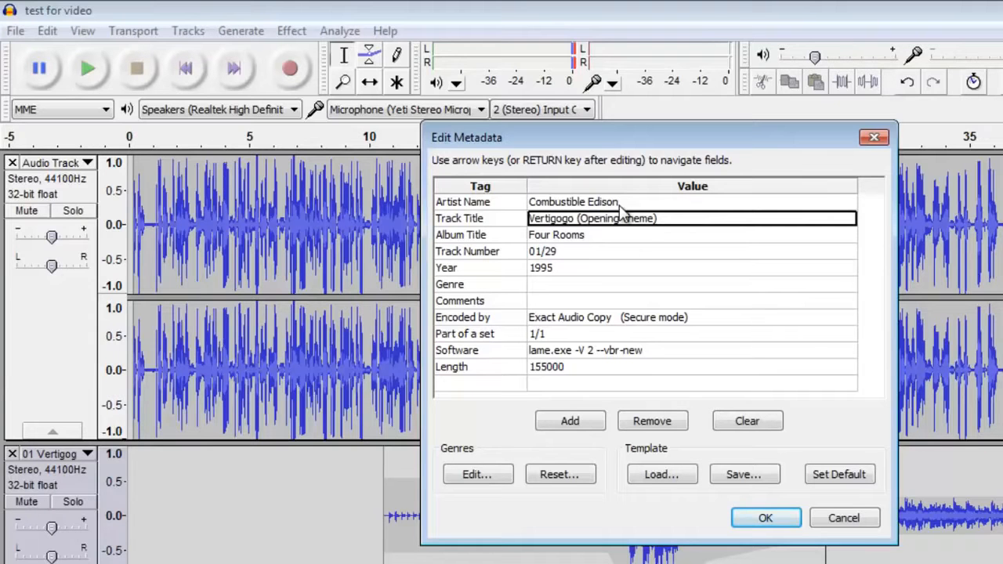
pyautogui.click(739, 423)
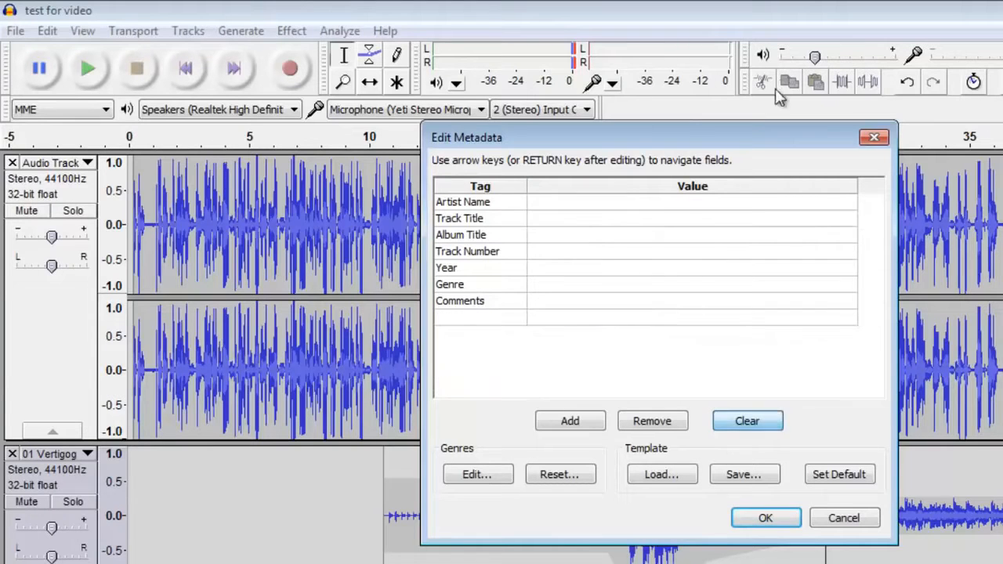
# - Fill in the artist's full name, the track title "Test for Video" and the year 2015 in the metadata
pyautogui.click(674, 208)
pyautogui.write('Kyle Stedman')
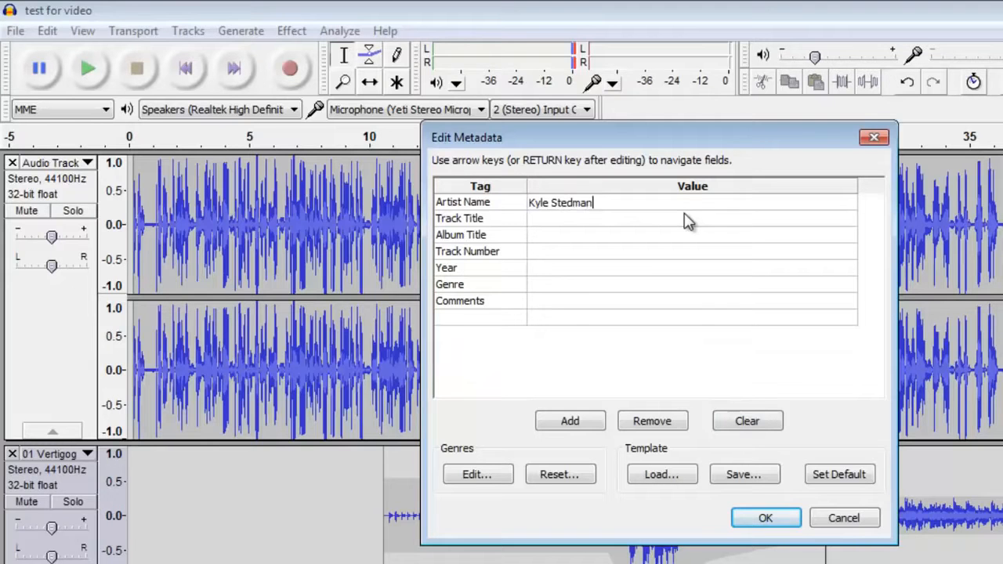
pyautogui.press('Return')
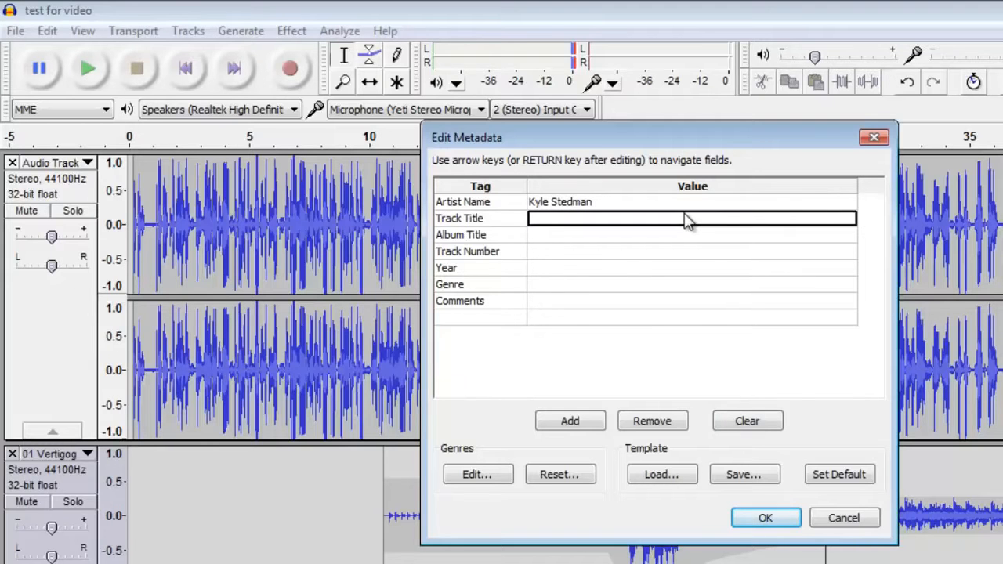
pyautogui.write('Test for Video')
pyautogui.press('Return')
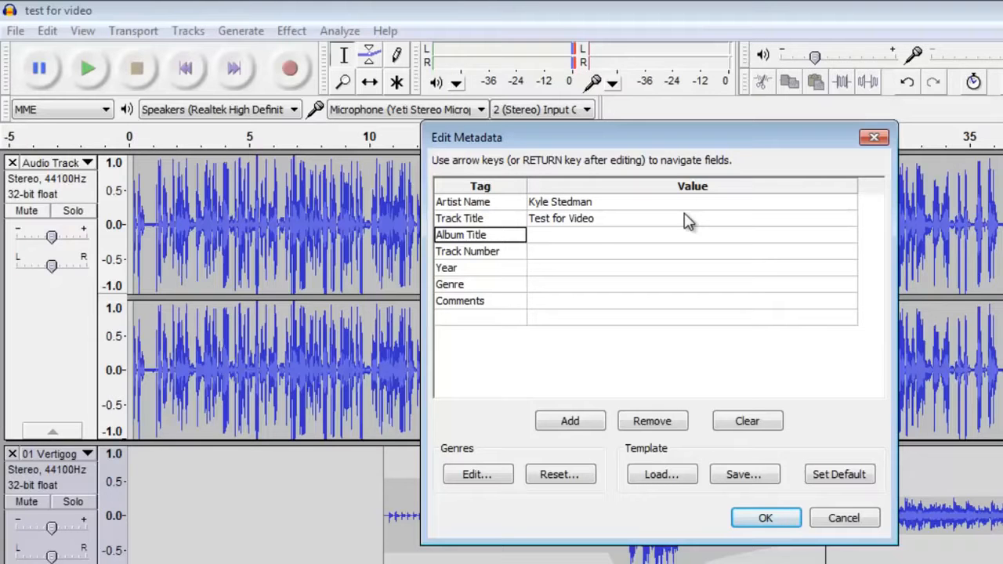
pyautogui.click(645, 271)
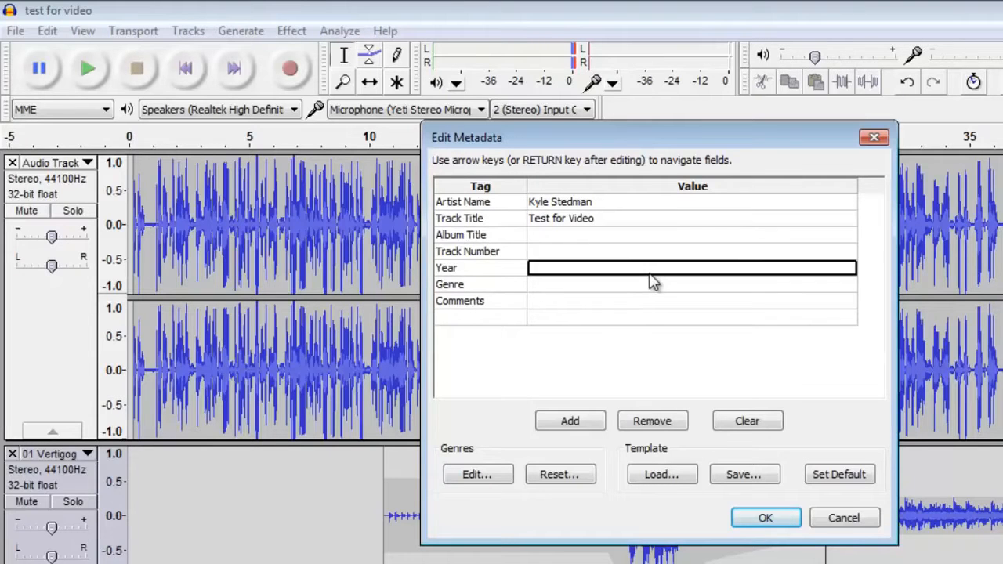
pyautogui.write('2015')
pyautogui.press('Return')
# - Set the genre tag to "Audio Testing" and accept the metadata to run the MP3 export
pyautogui.click(645, 284)
pyautogui.write('Audio')
pyautogui.press('BackSpace')
pyautogui.press('BackSpace')
pyautogui.press('BackSpace')
pyautogui.press('BackSpace')
pyautogui.press('BackSpace')
pyautogui.write('Audio Testing')
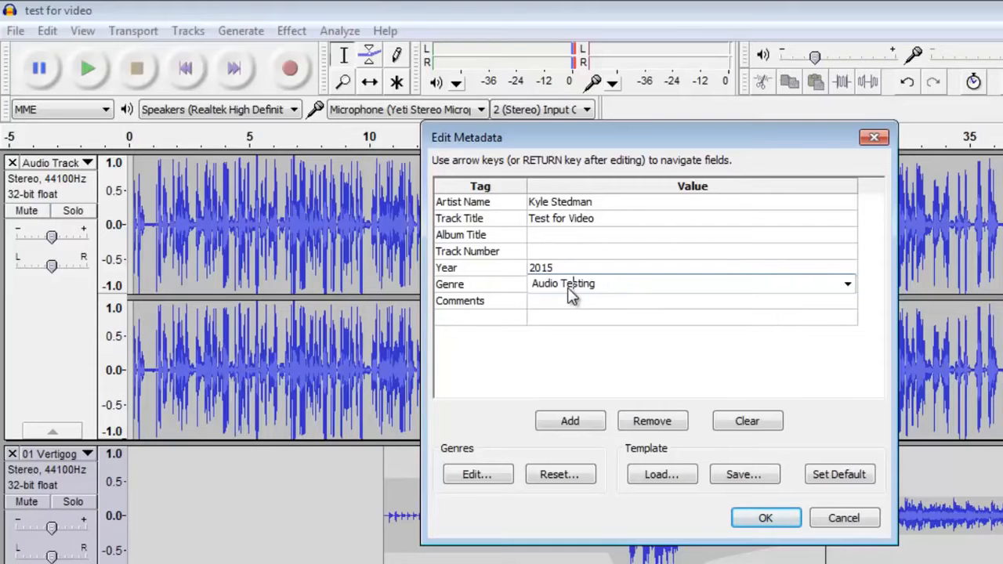
pyautogui.press('Return')
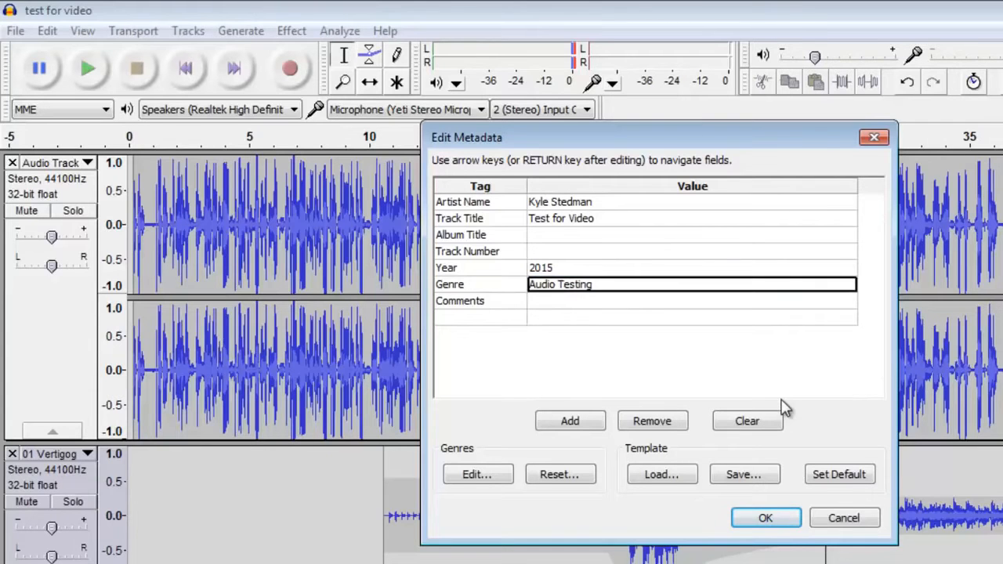
pyautogui.click(764, 518)
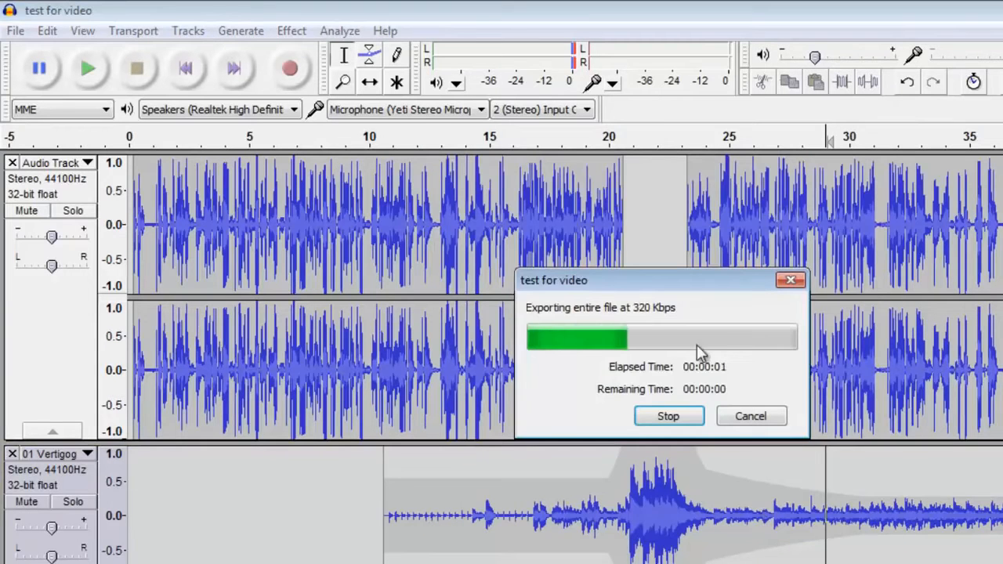